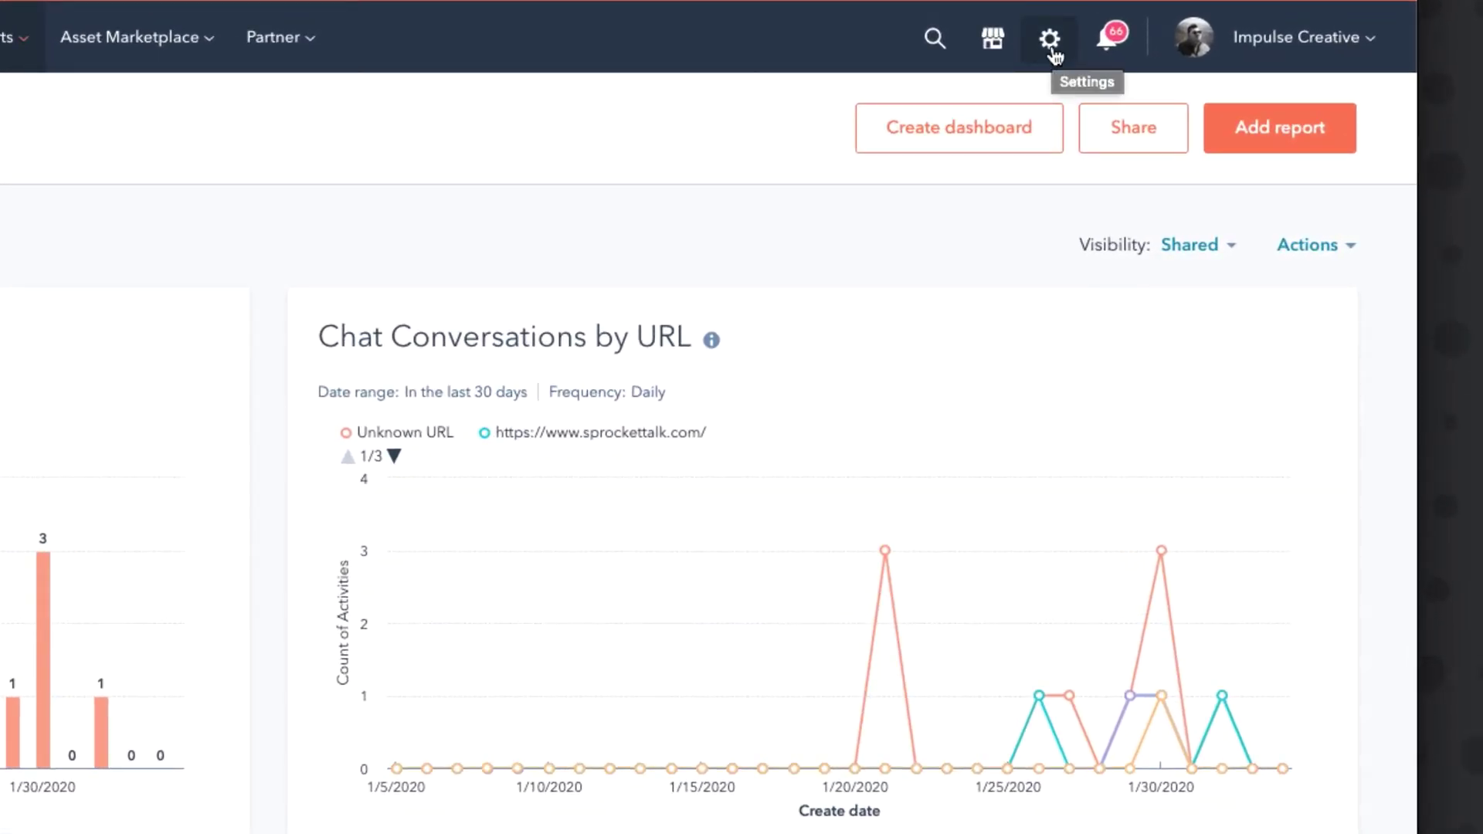
Open HubSpot's account settings and scroll the sidebar toward Users & Teams.
left_click(1052, 49)
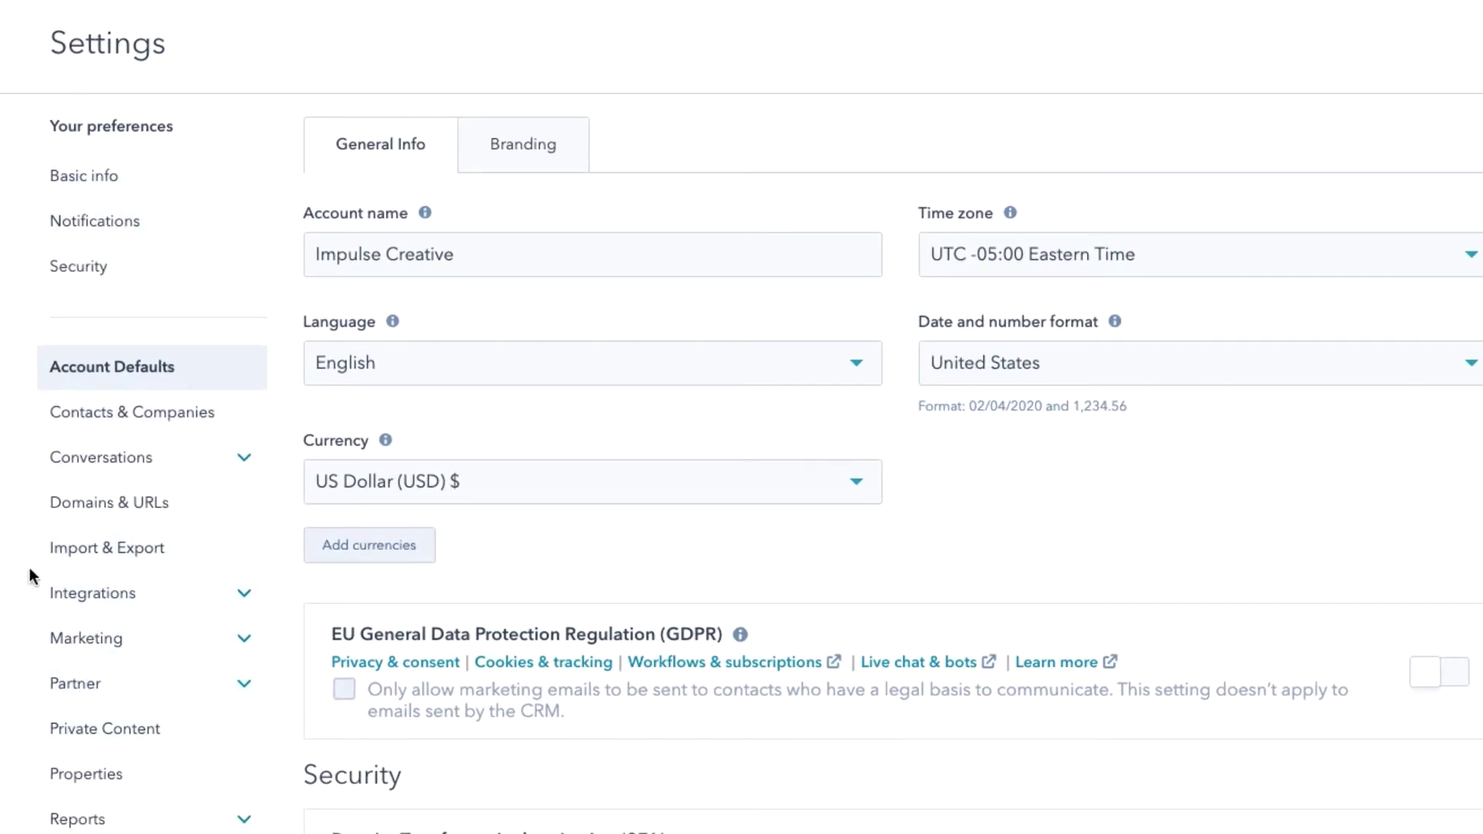
scroll(12, 570, "down", 3)
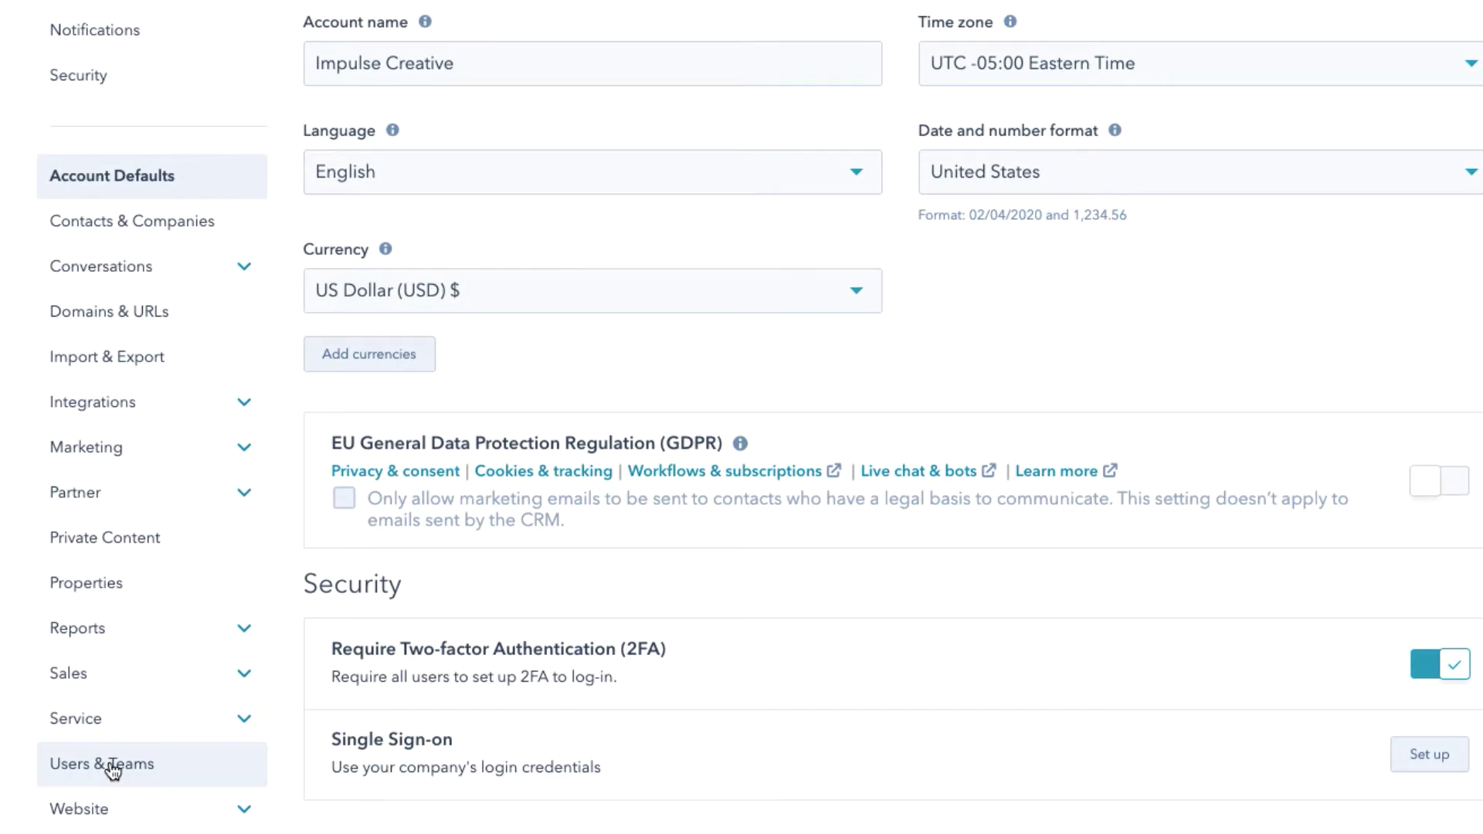
left_click(114, 767)
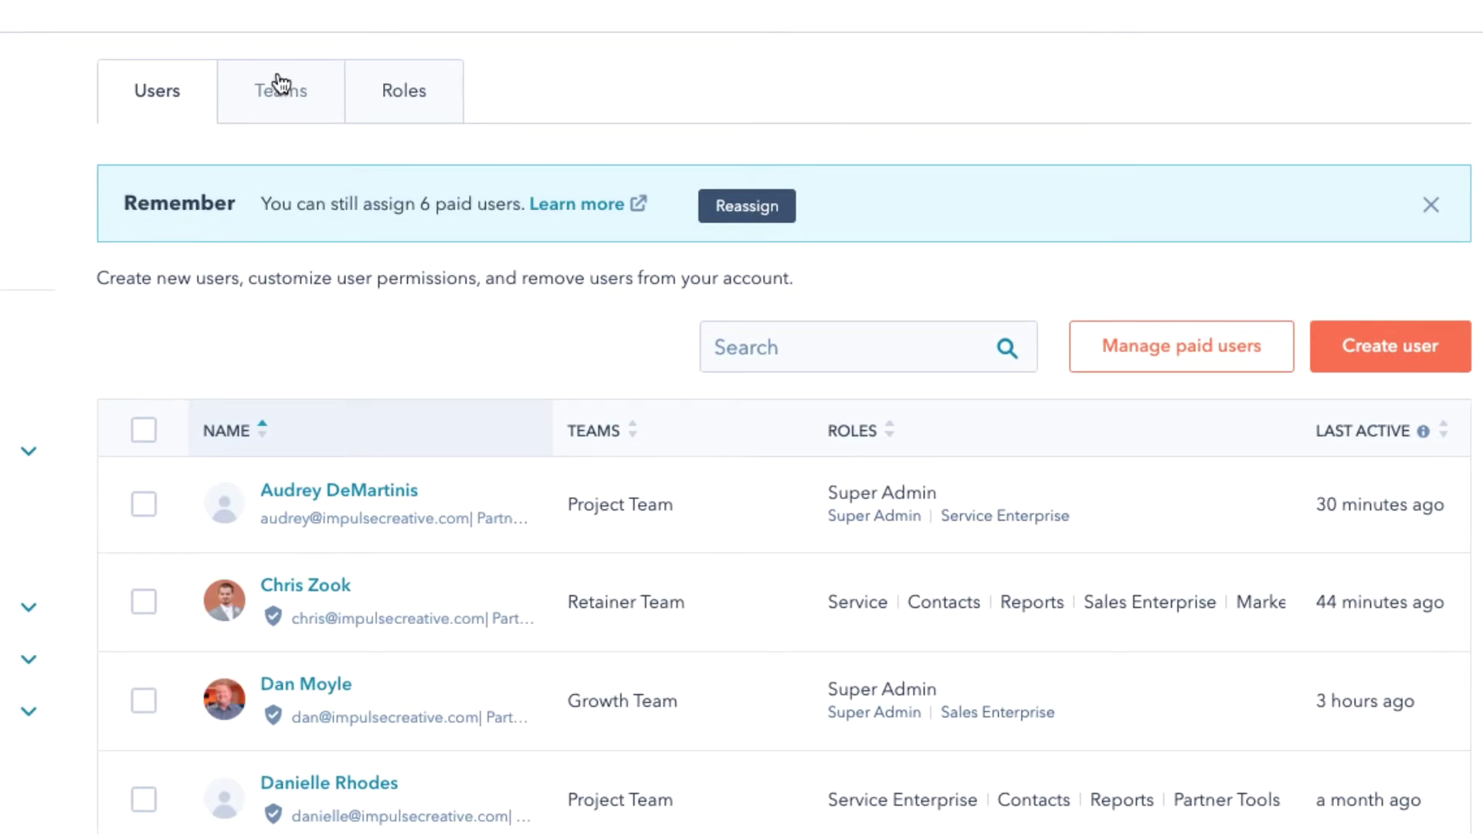
left_click(281, 90)
left_click(424, 92)
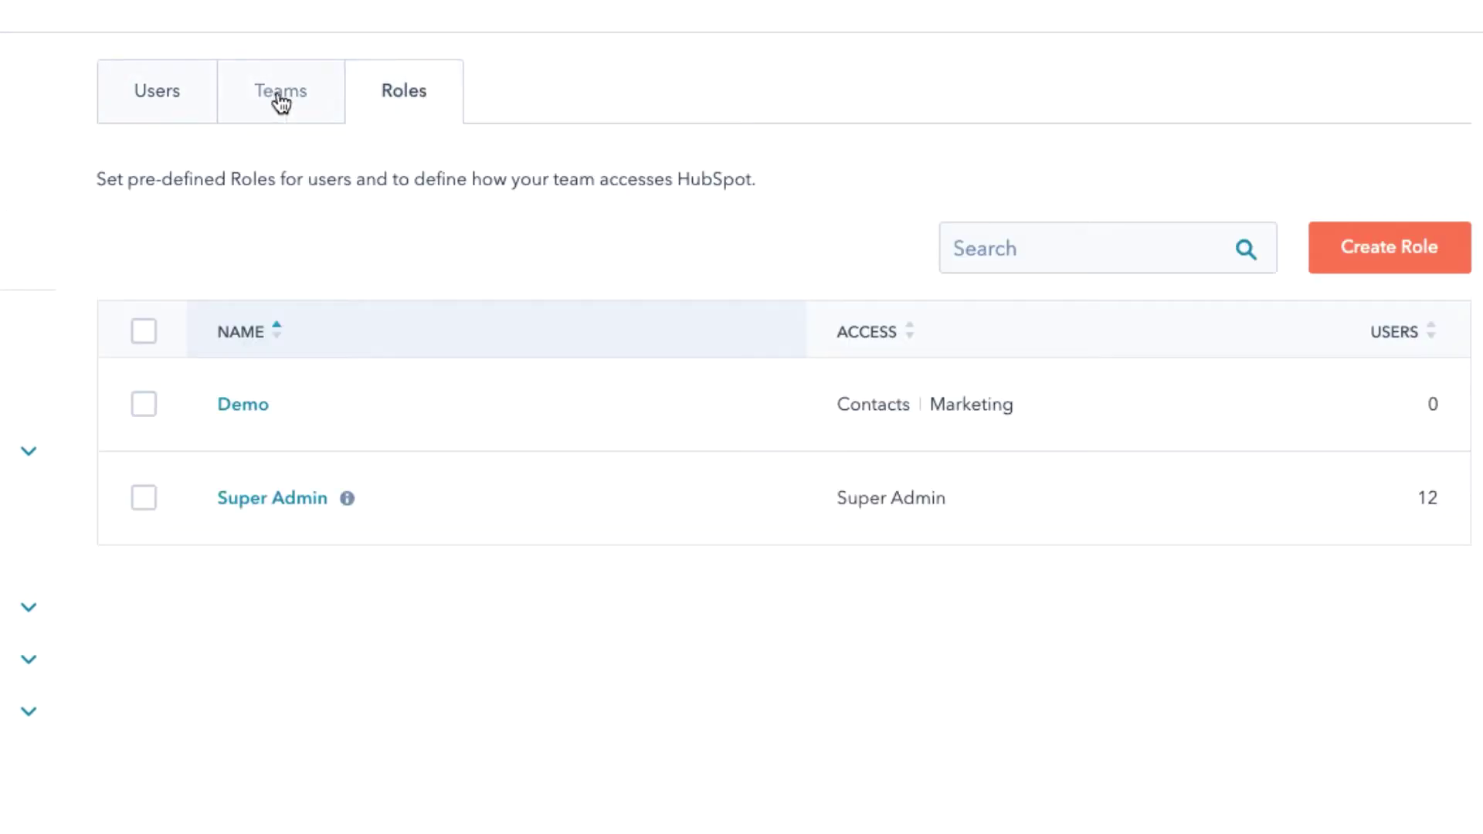
left_click(149, 93)
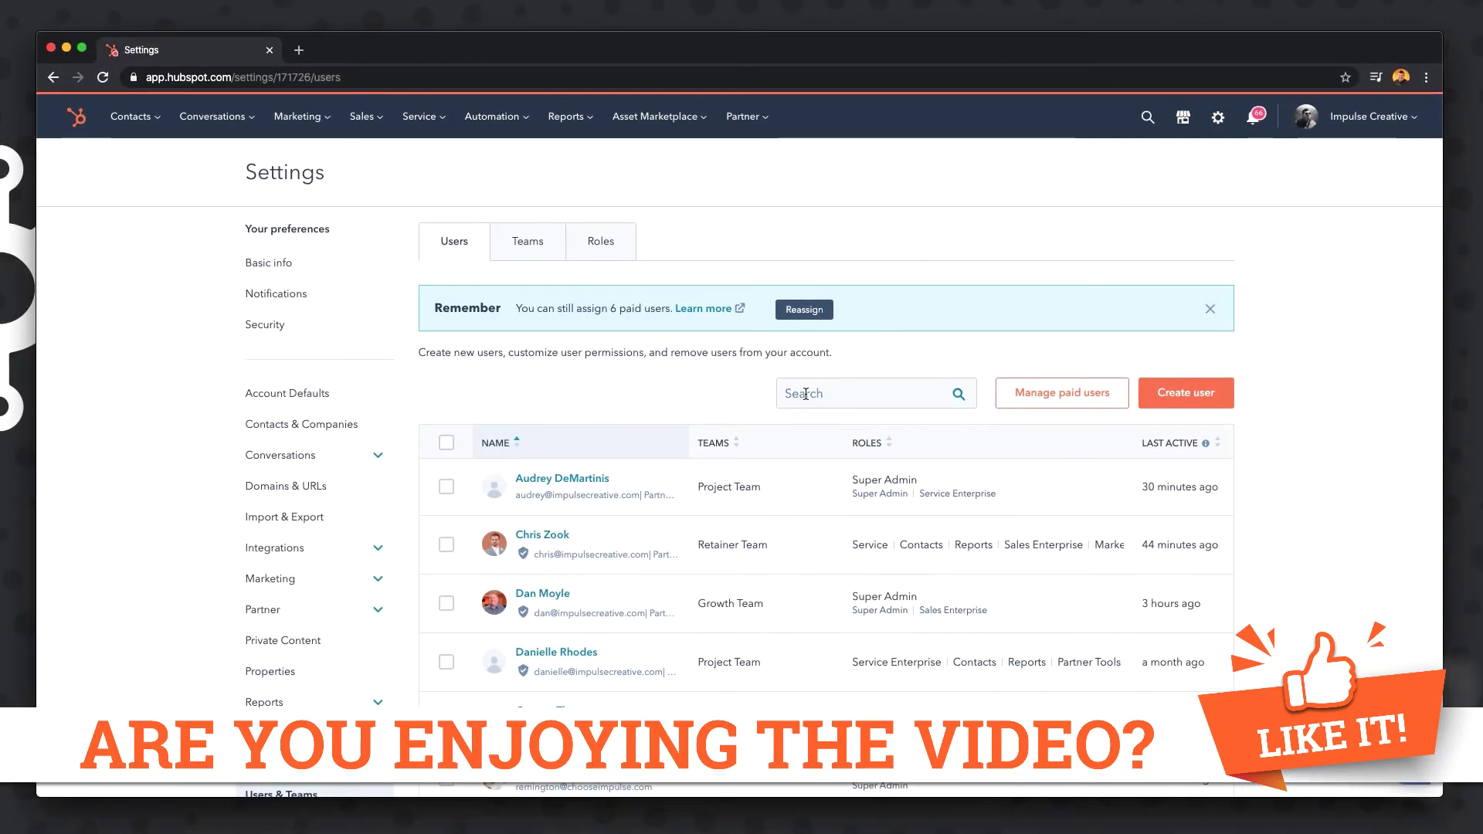
left_click(750, 348)
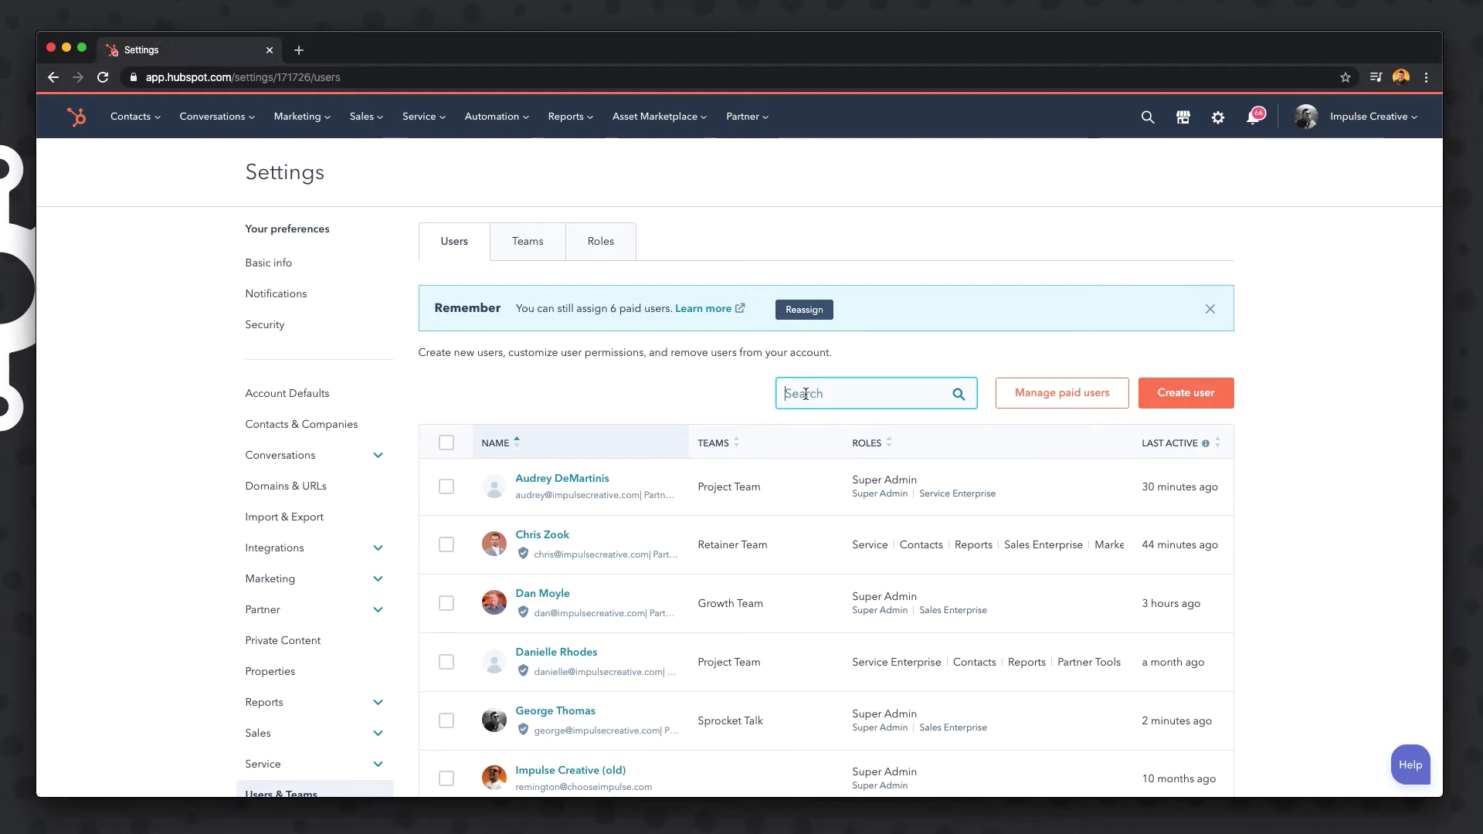
type("George")
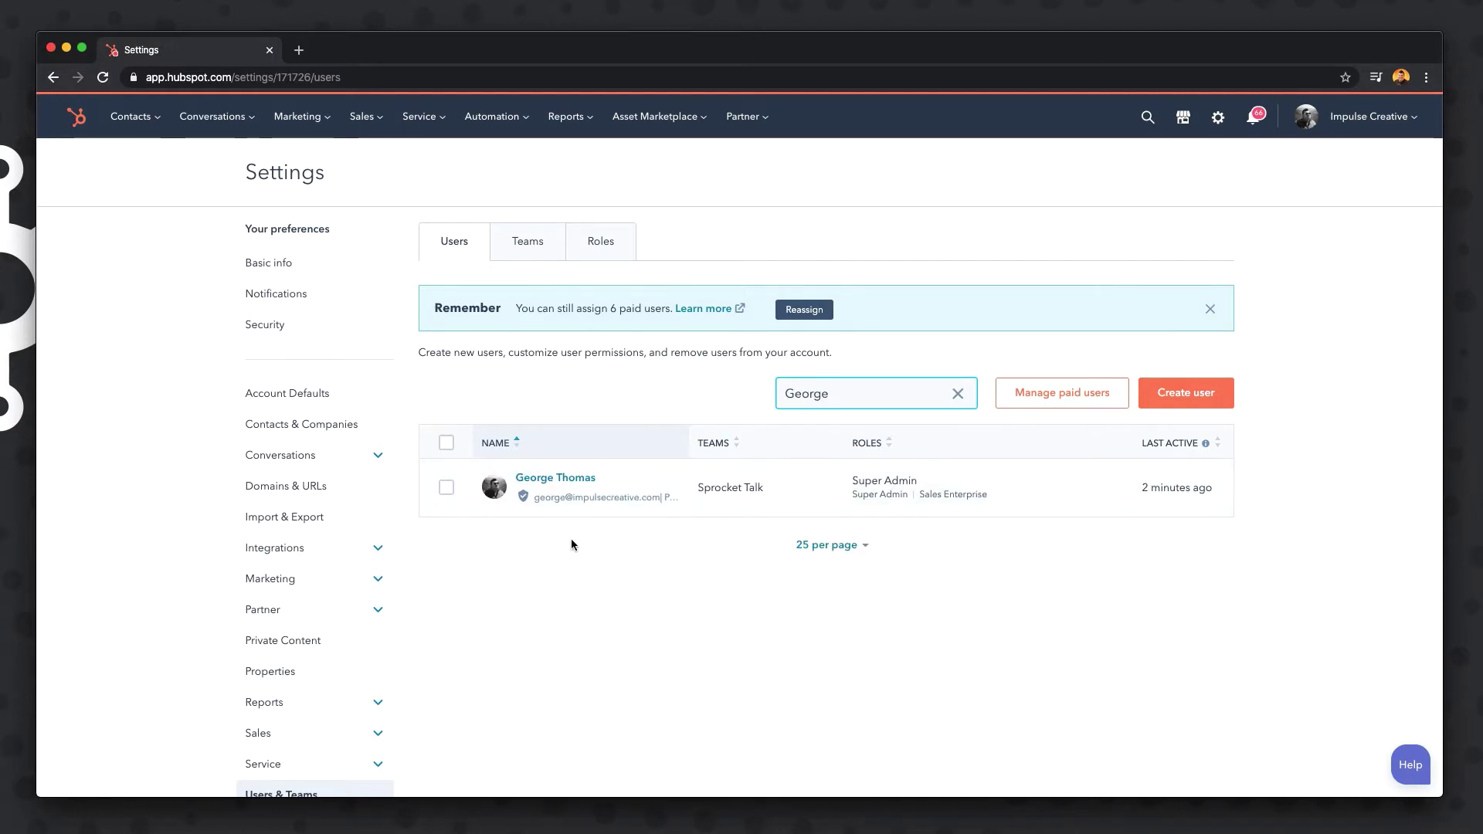
mouse_move(554, 513)
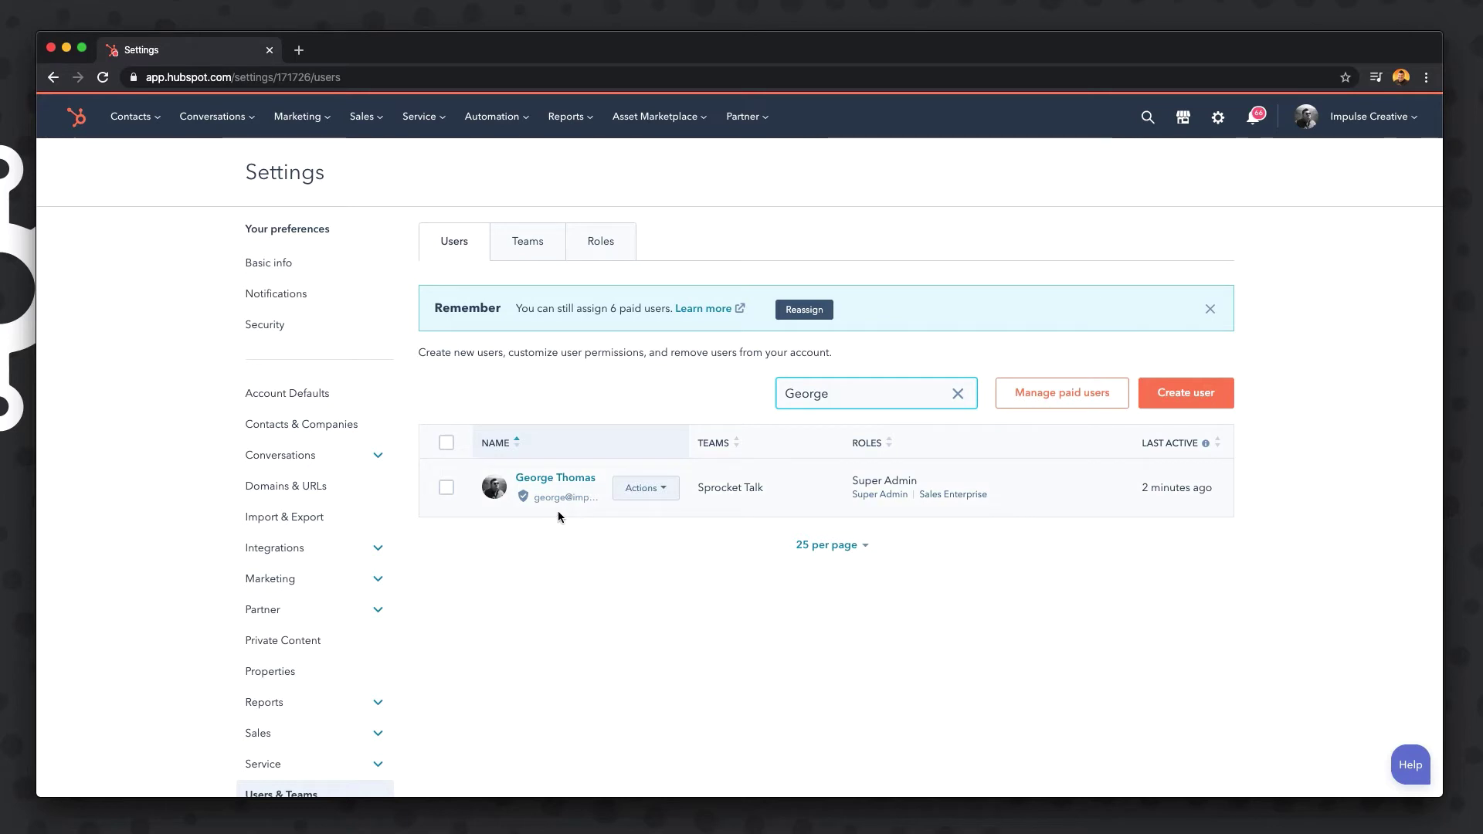
left_click_drag(831, 394, 774, 394)
key("BackSpace")
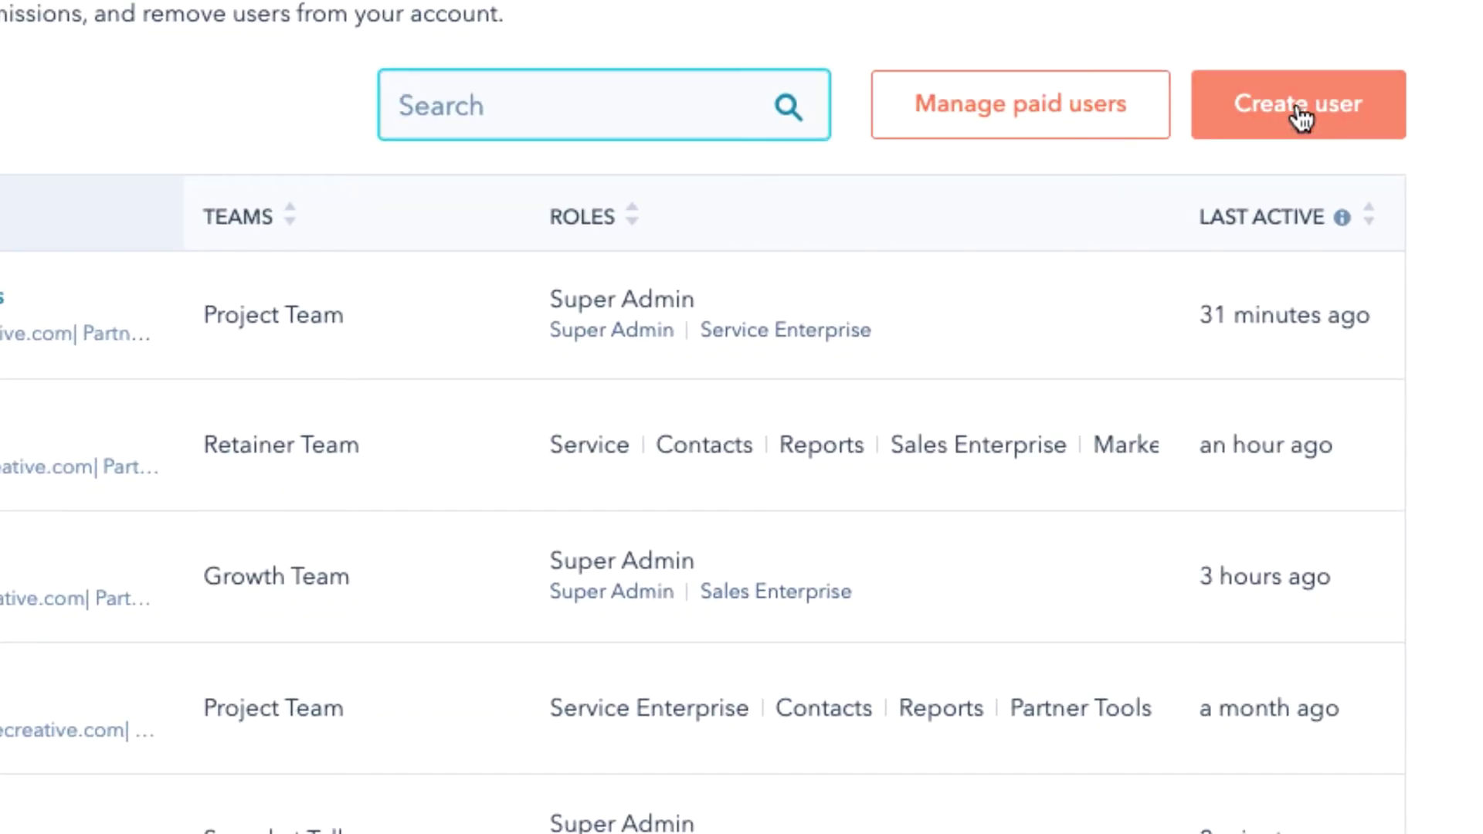
Start creating a new user and enter the new user's email address.
left_click(1301, 118)
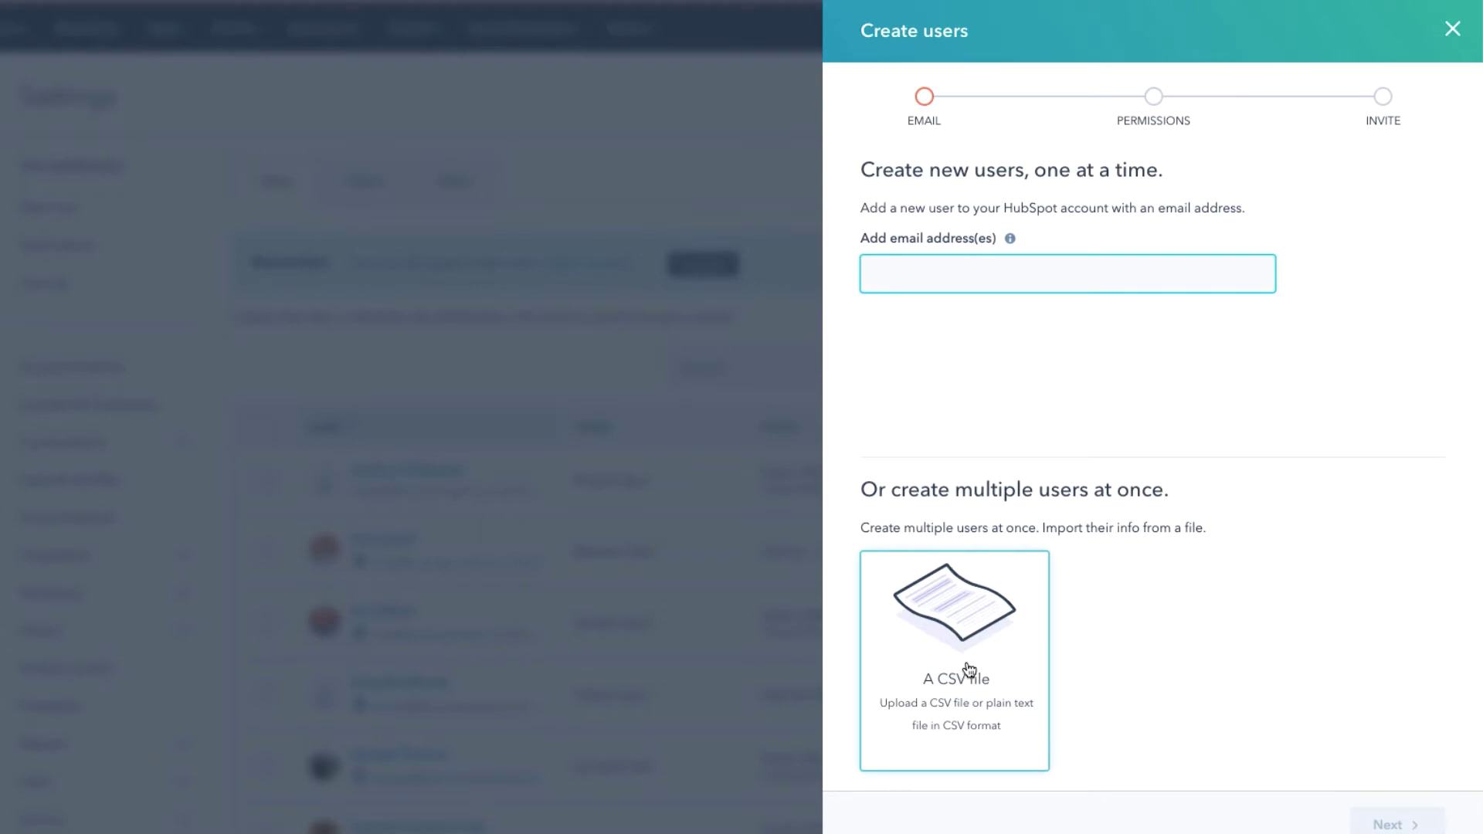
left_click(903, 275)
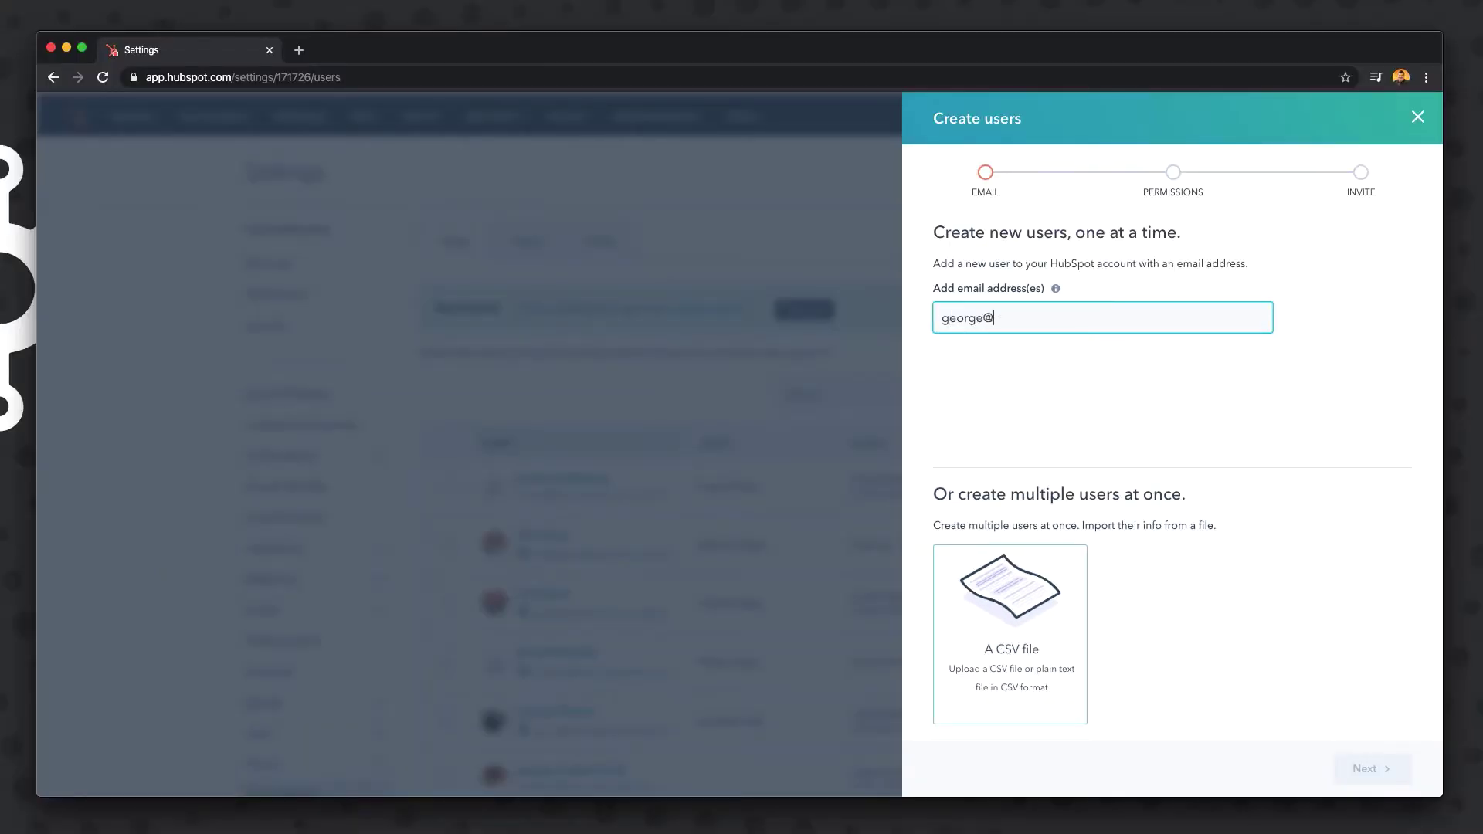
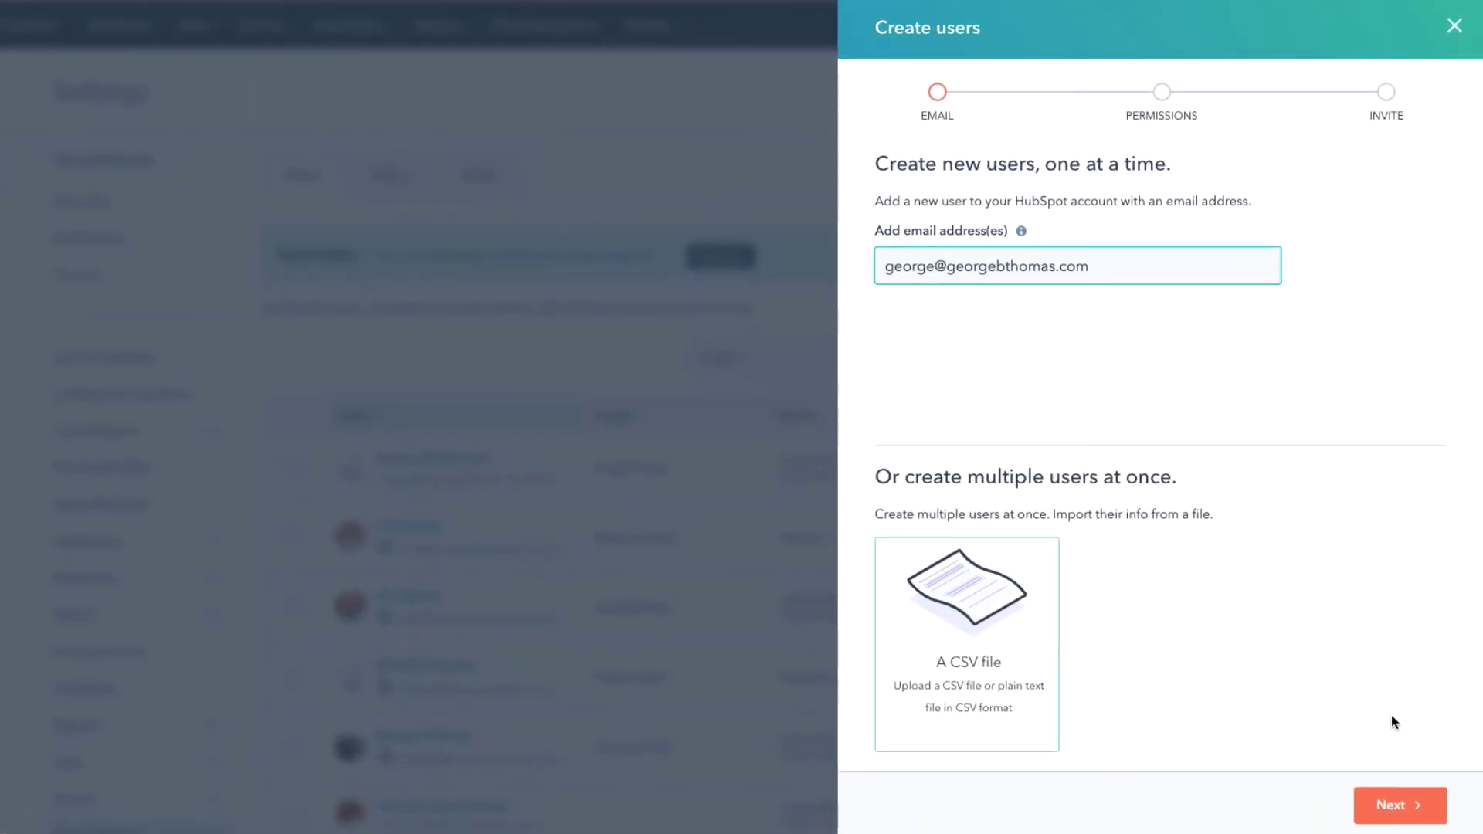
On the Permissions step, assign Speaking Team as primary team and keep the role at No Role.
left_click(1403, 808)
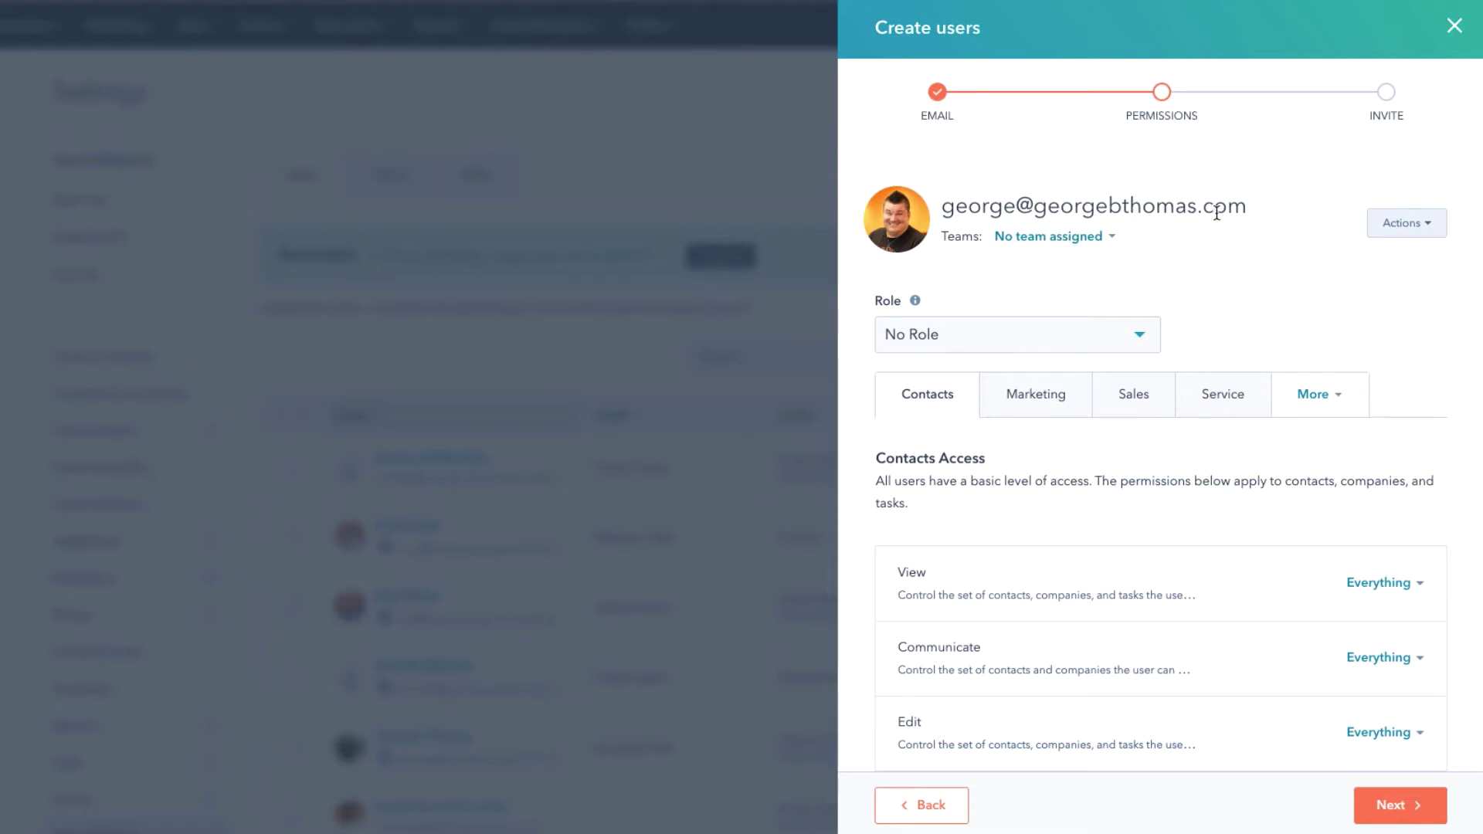
left_click(1114, 238)
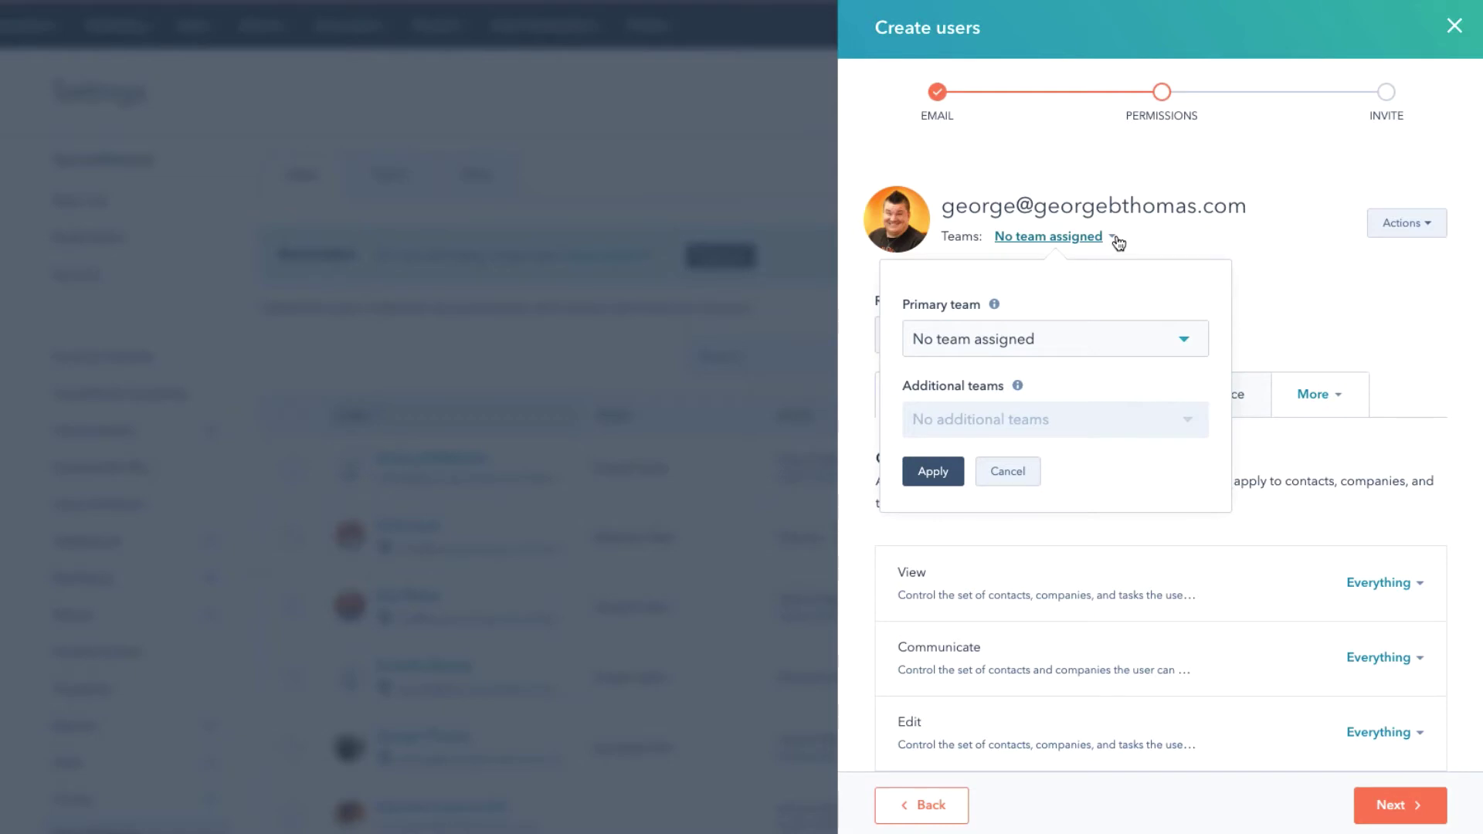
left_click(1192, 350)
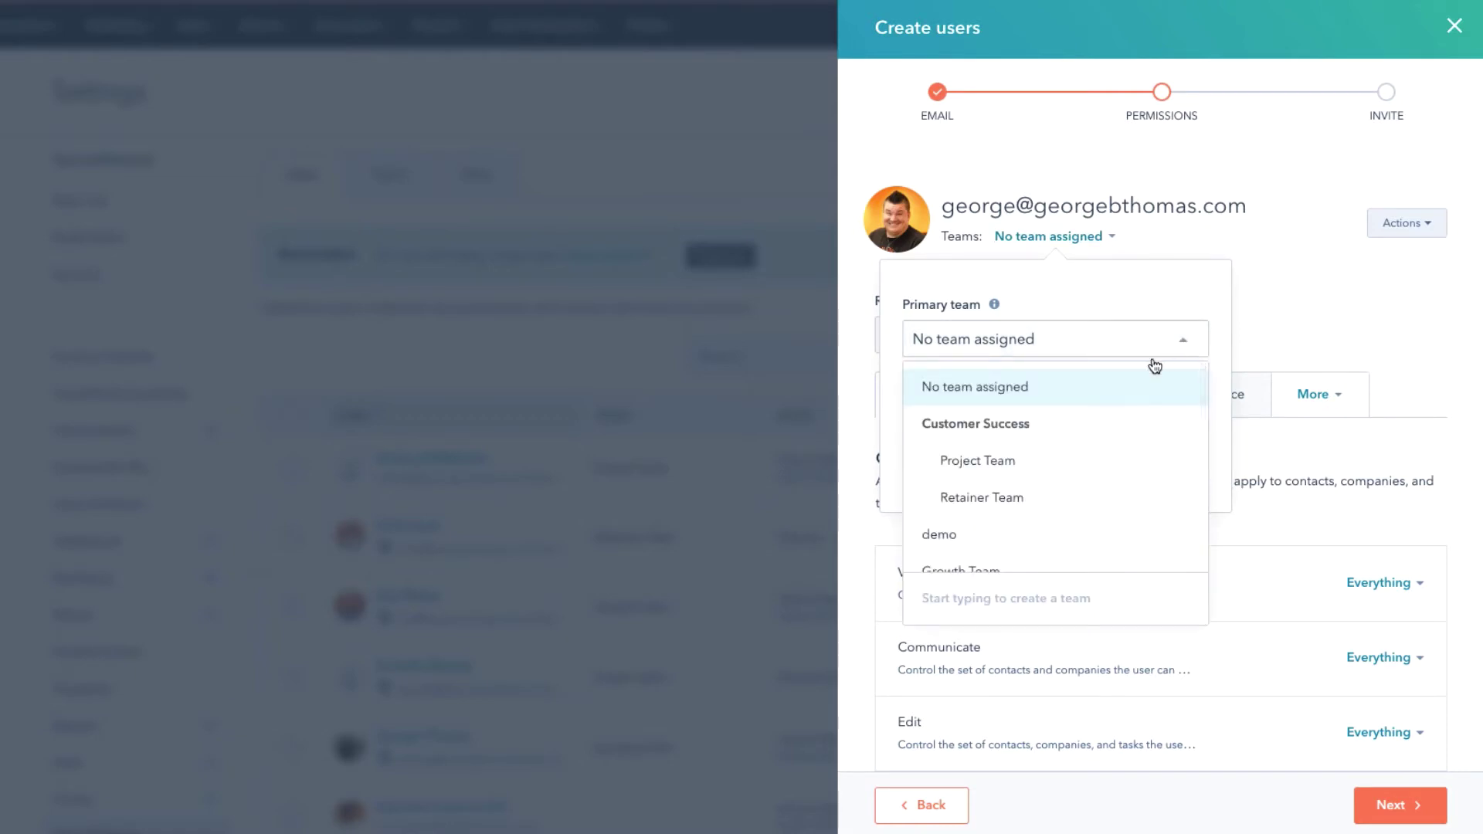
scroll(1071, 470, "down", 2)
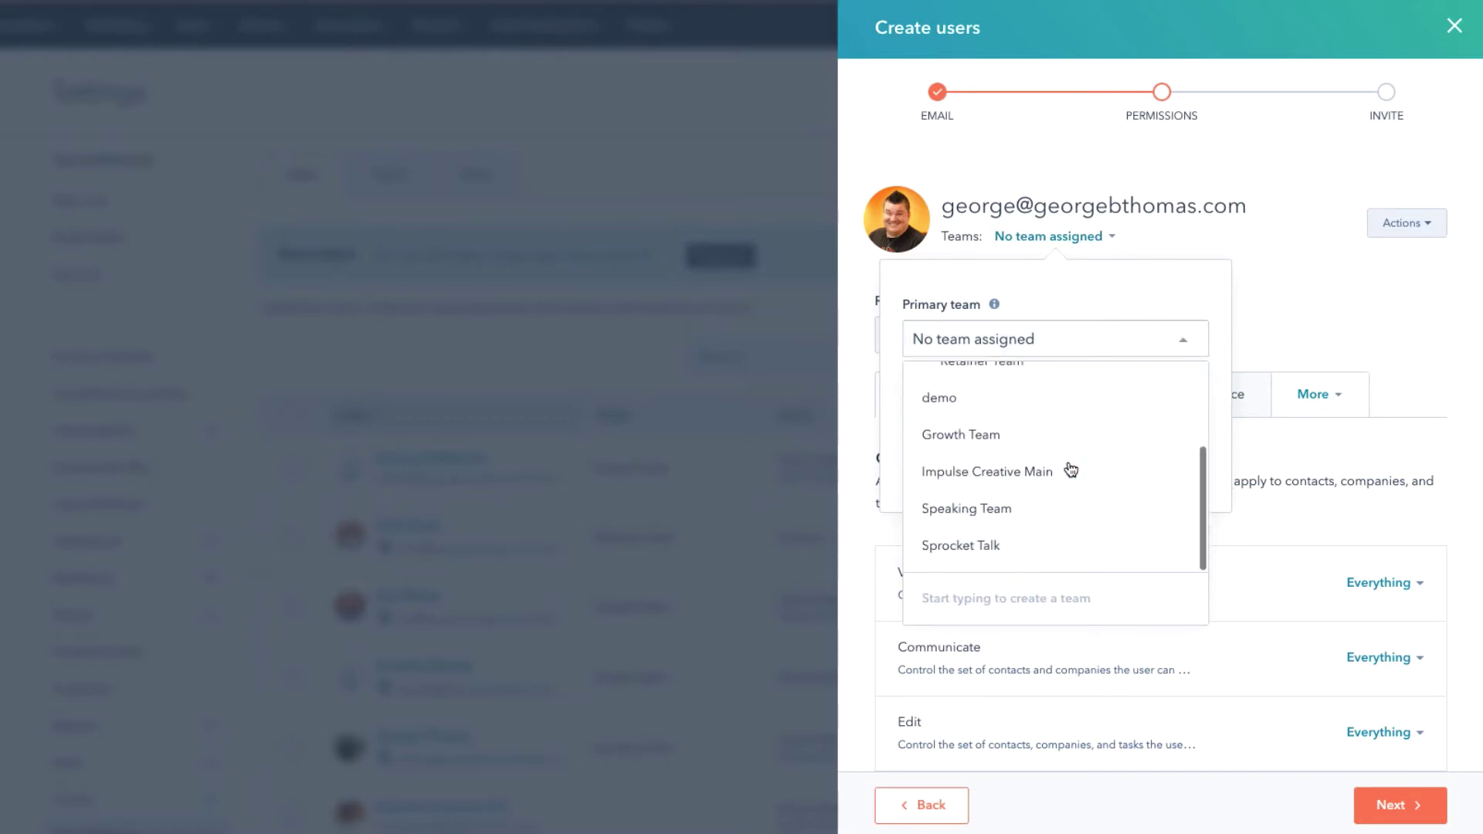
left_click(1000, 508)
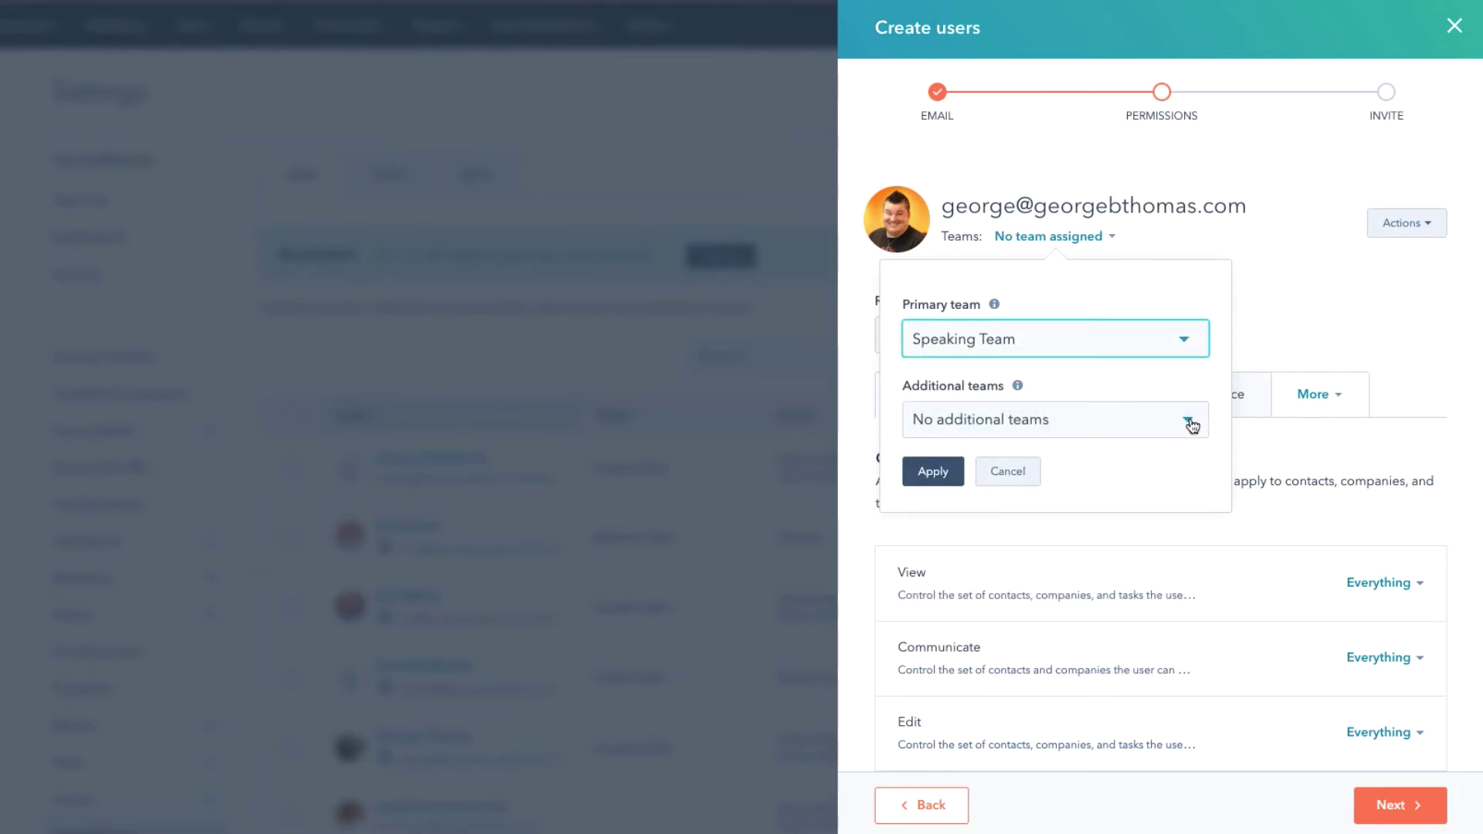
left_click(932, 472)
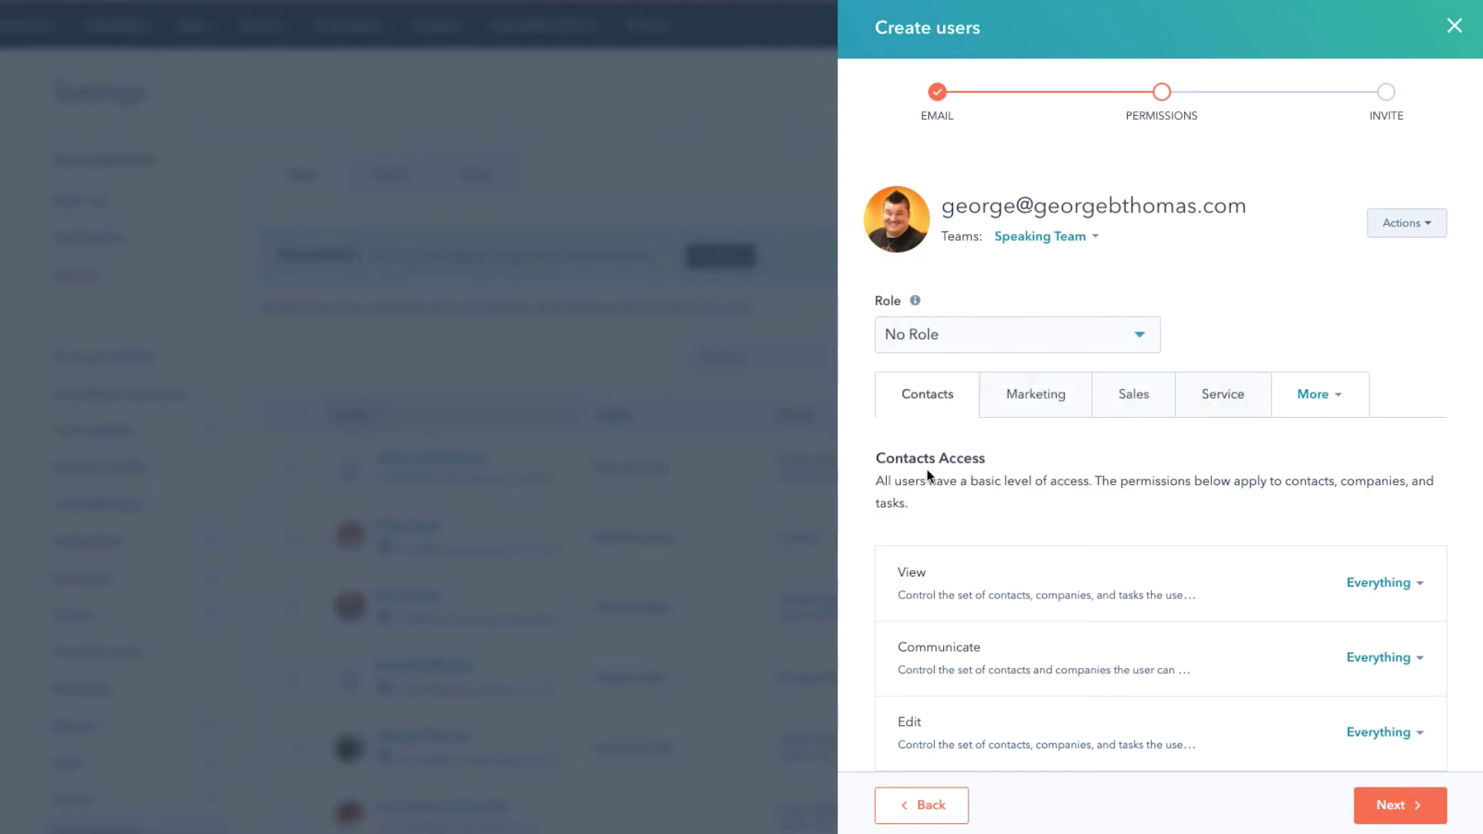
left_click(1144, 340)
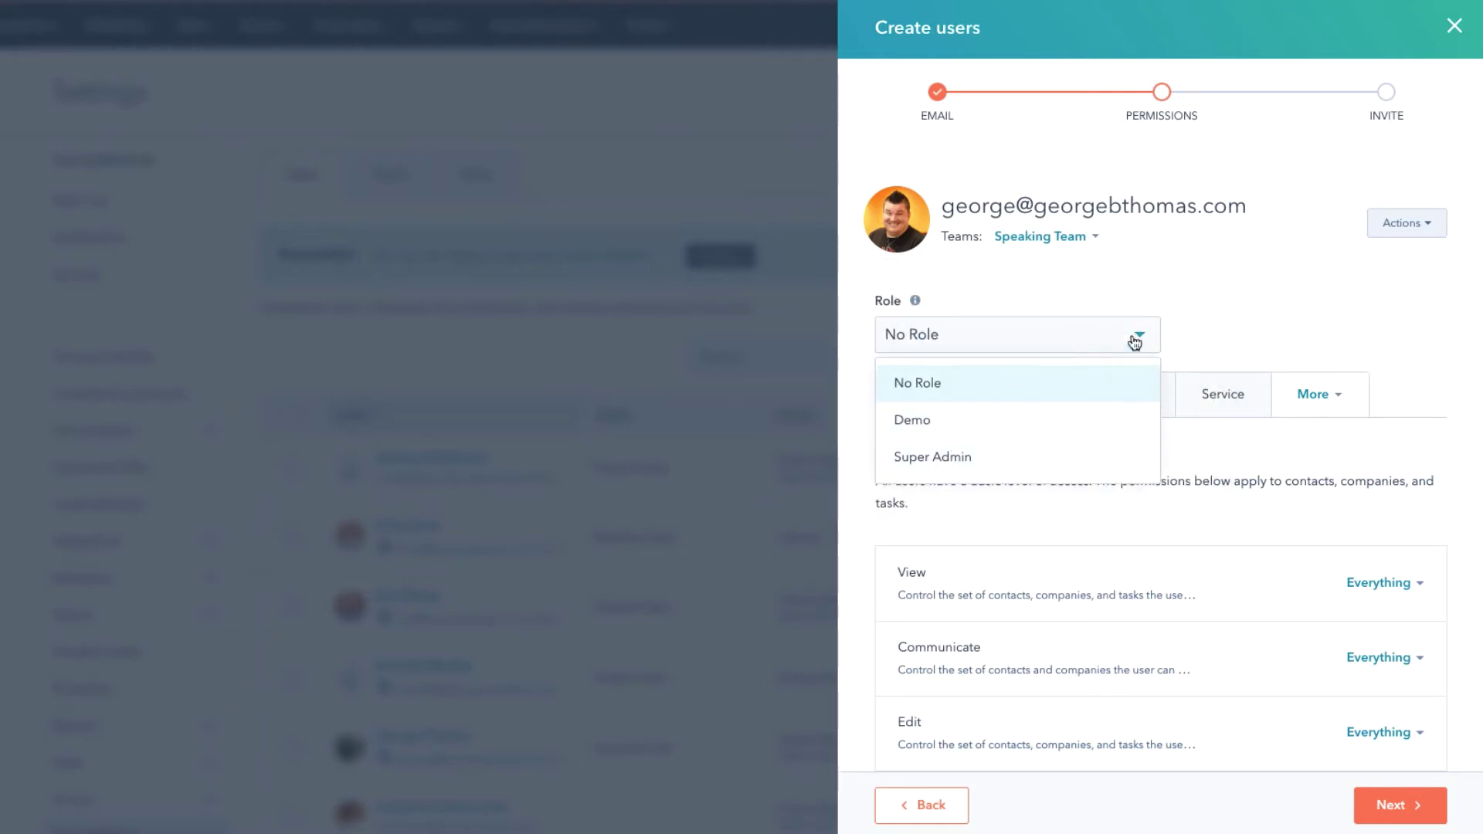
left_click(1188, 306)
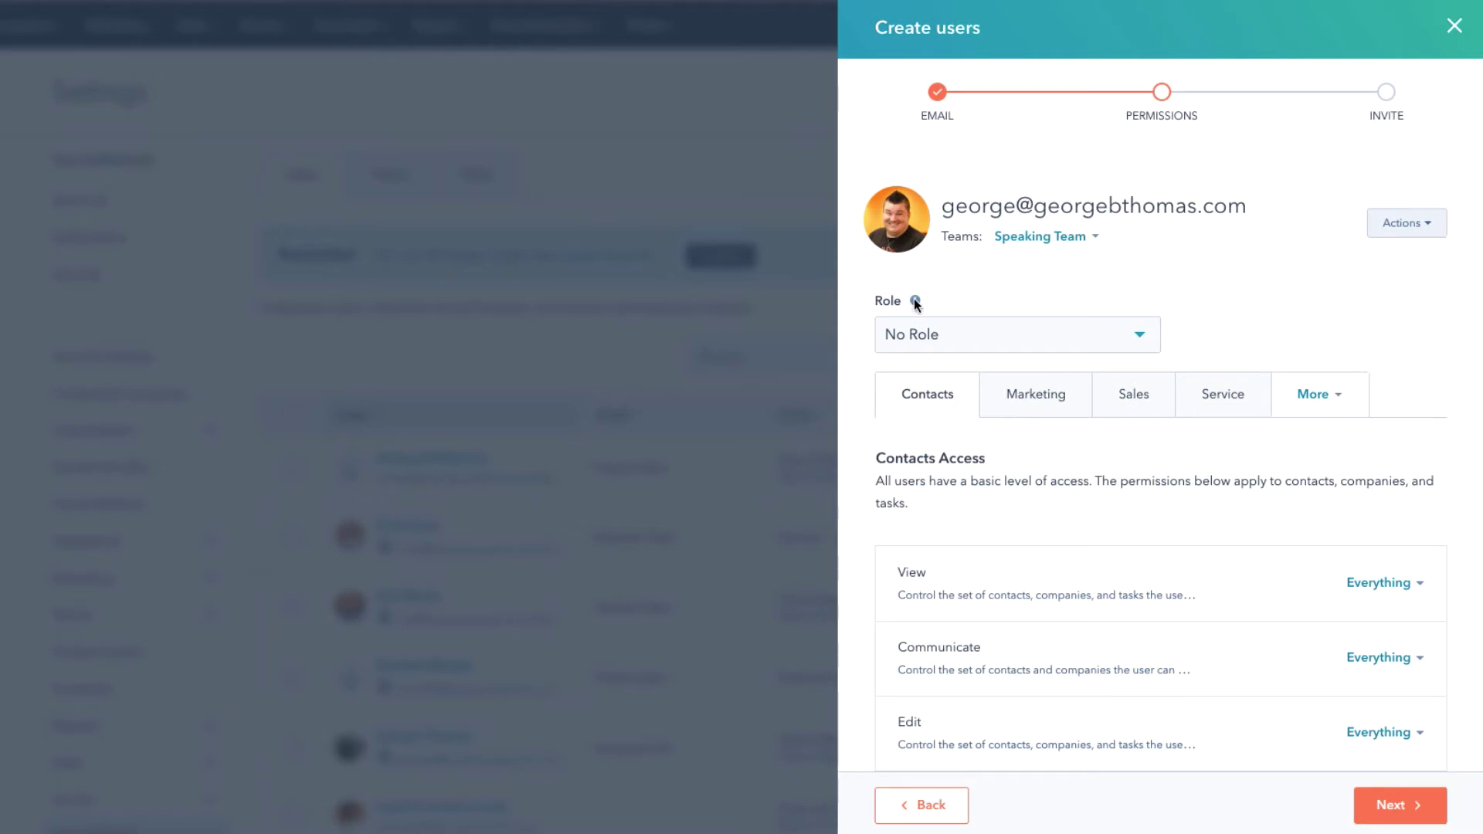
Scroll through Contacts Access to the View row's Everything setting.
mouse_move(916, 304)
scroll(1197, 349, "down", 1)
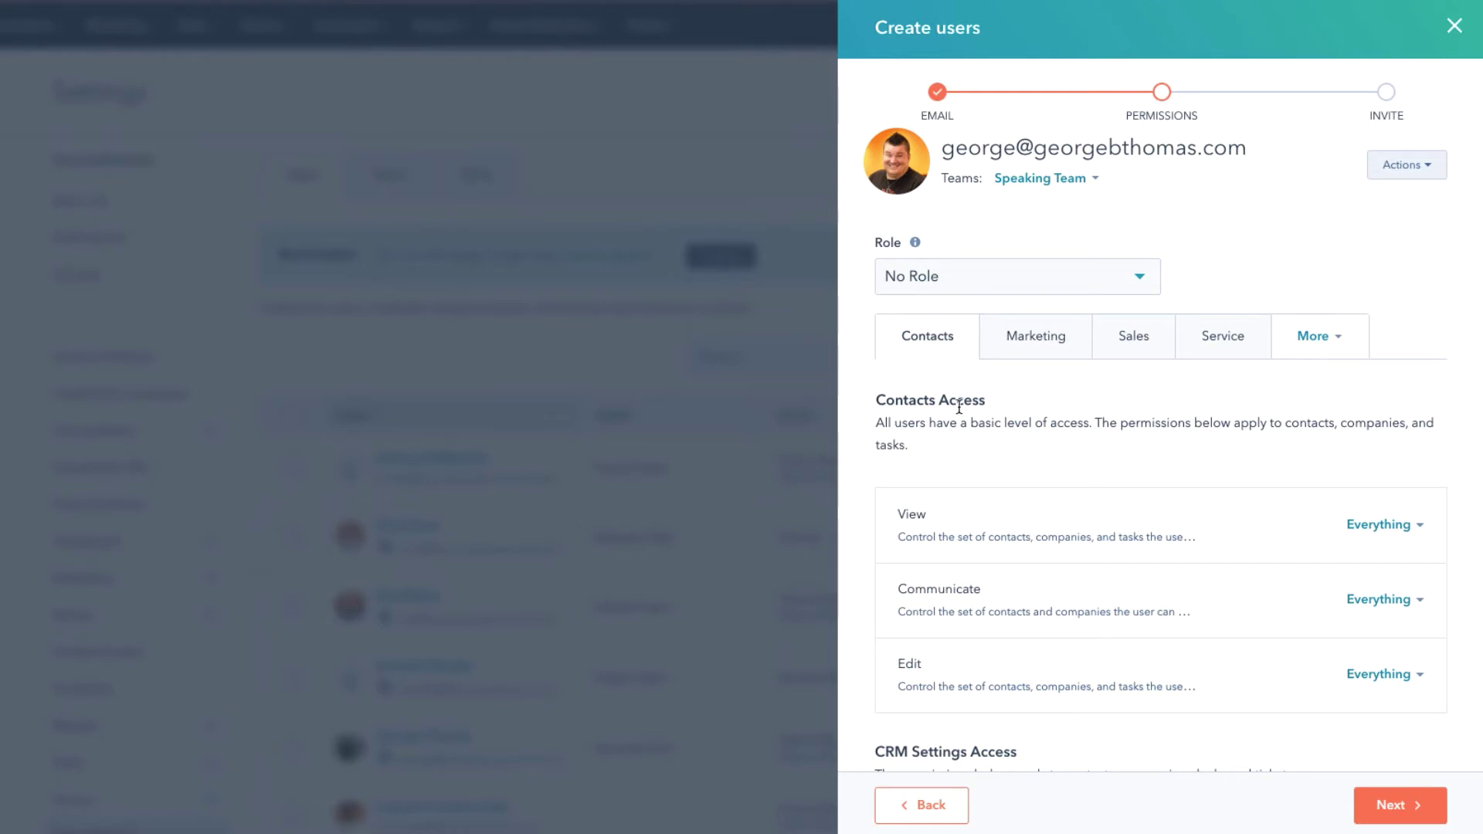
scroll(956, 403, "down", 1)
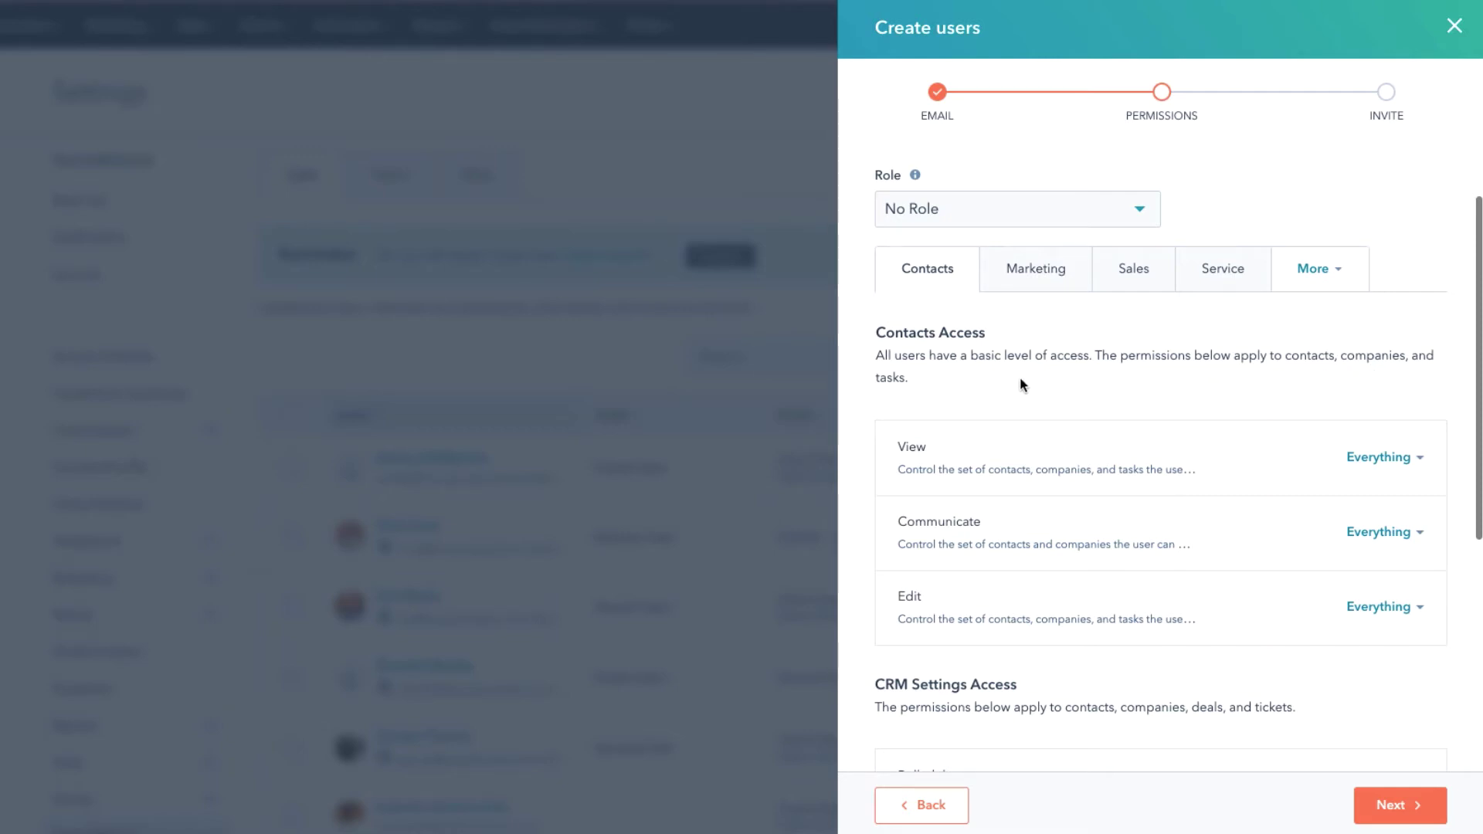
scroll(1020, 385, "down", 2)
mouse_move(961, 350)
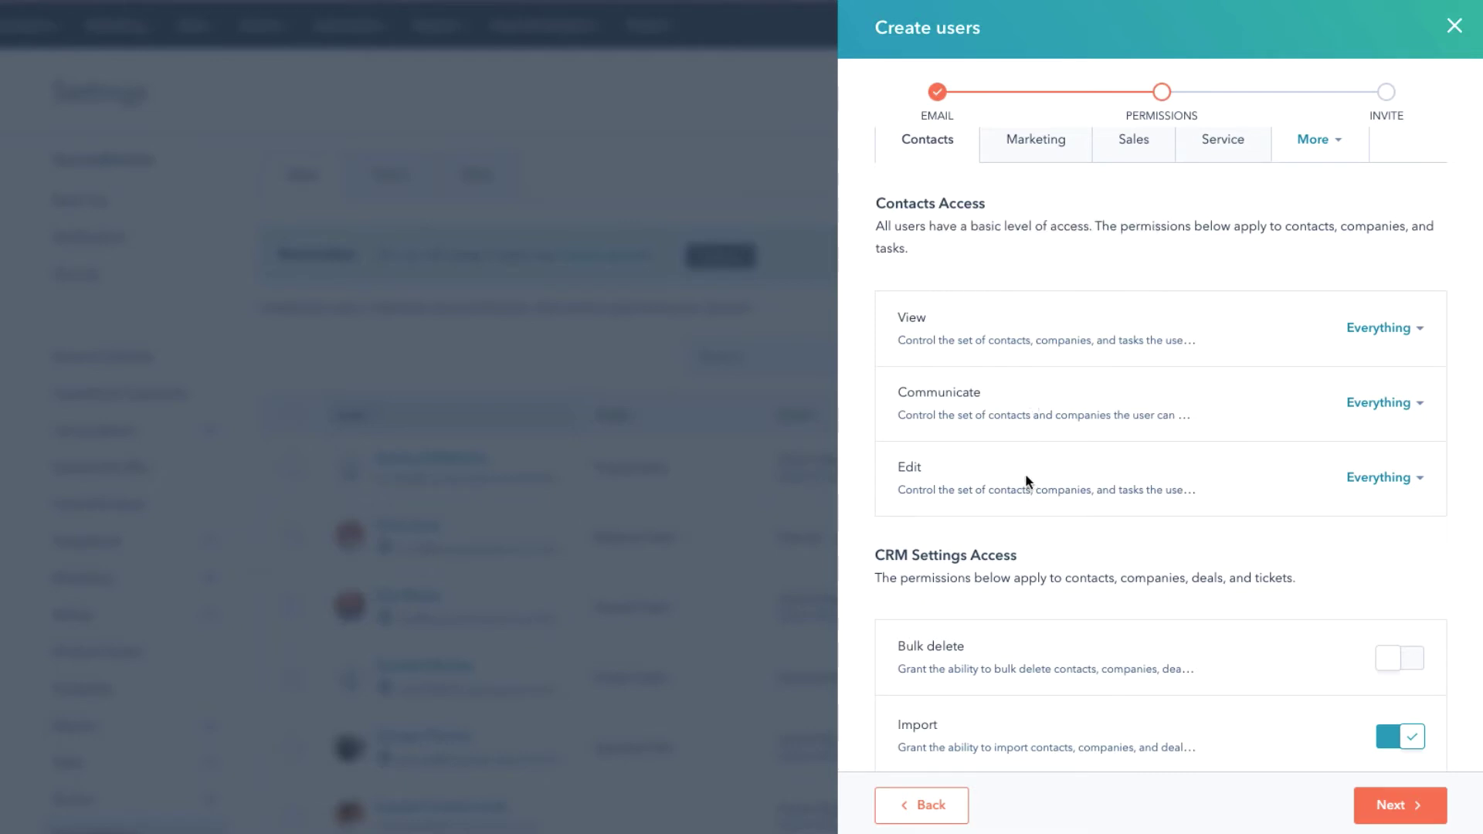
Review the contact View access options and close them, leaving Everything selected.
left_click(1420, 331)
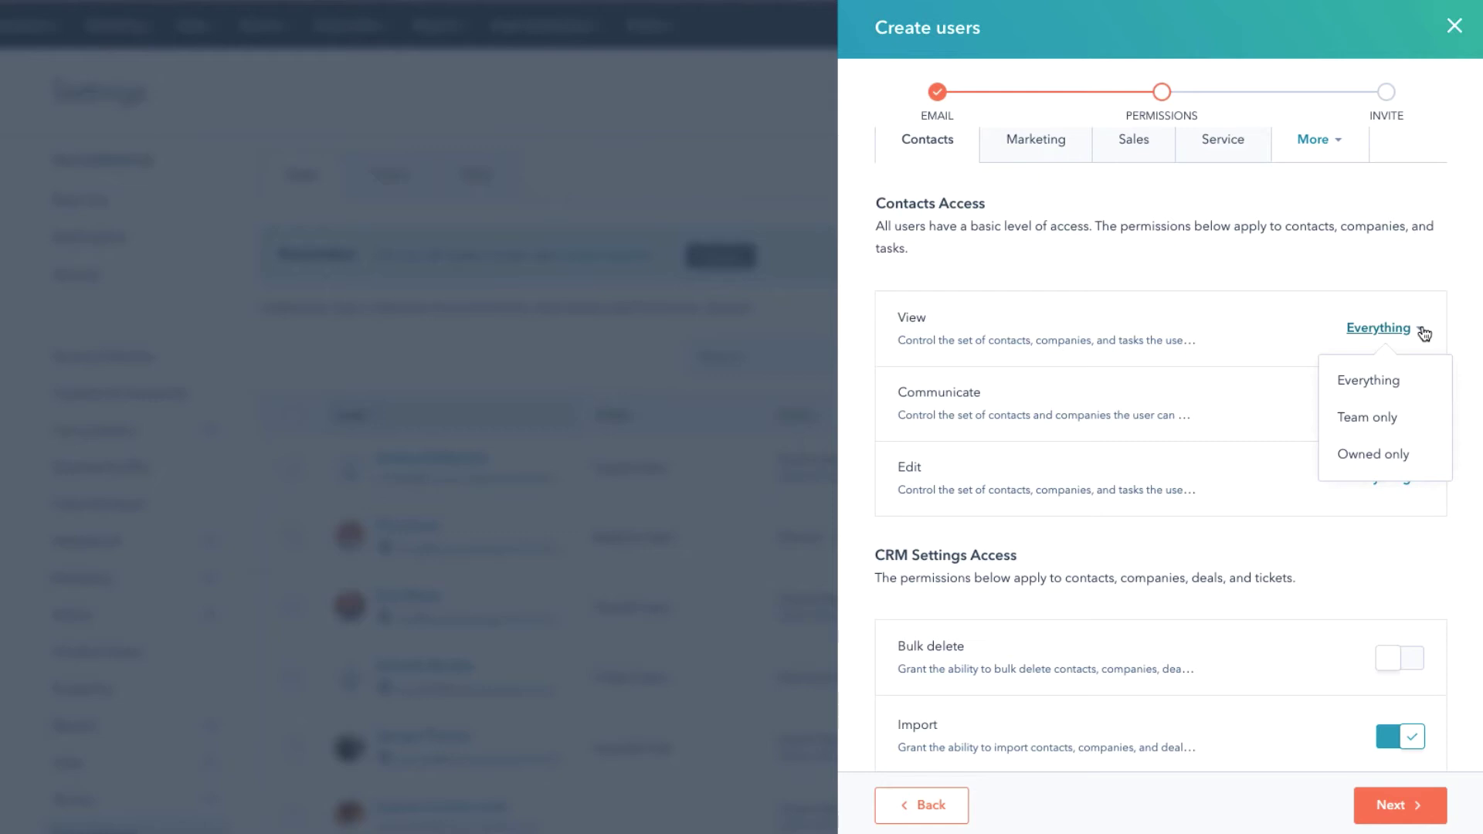
scroll(958, 508, "down", 2)
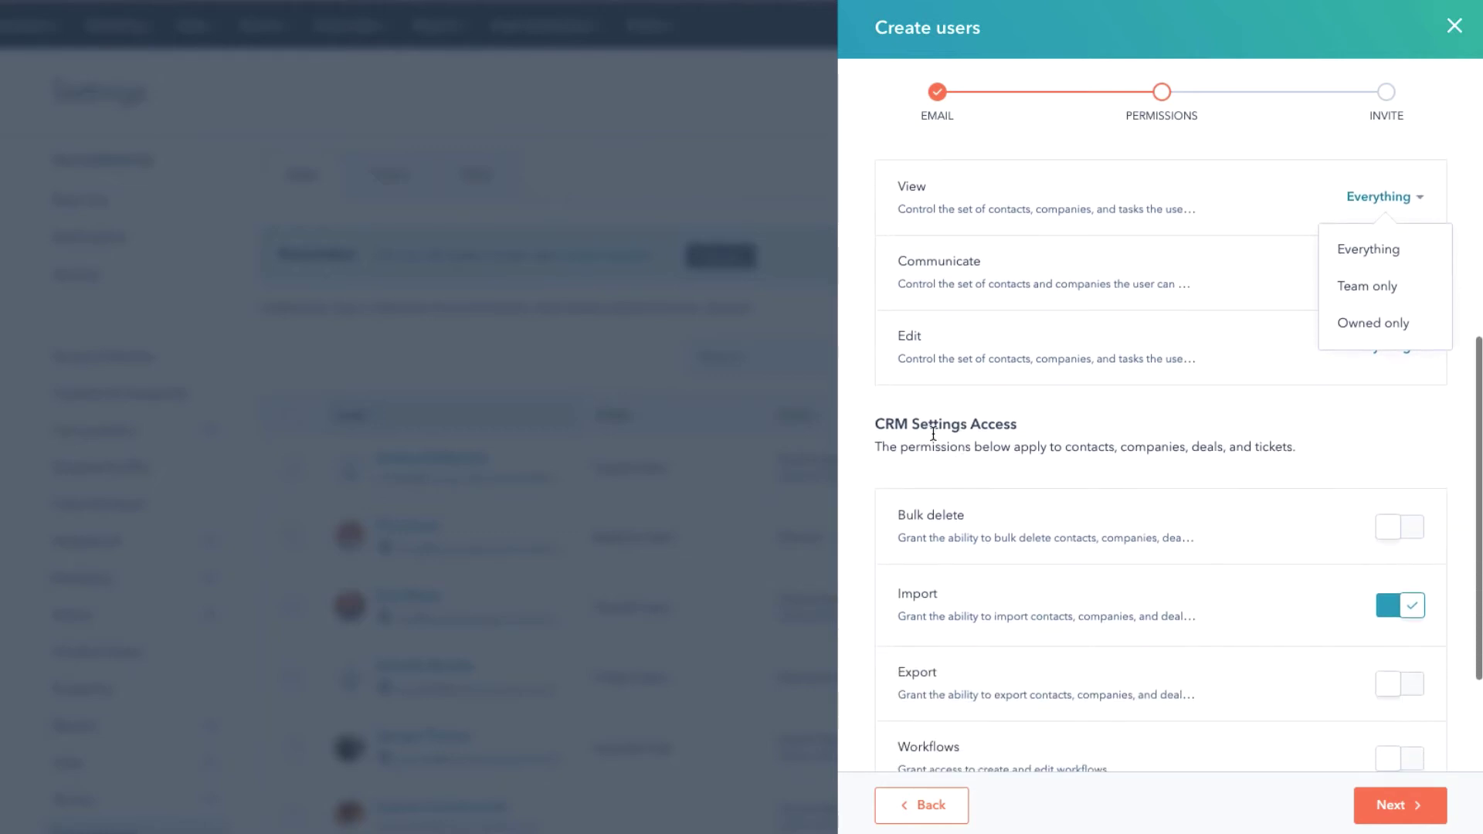
scroll(1055, 424, "down", 1)
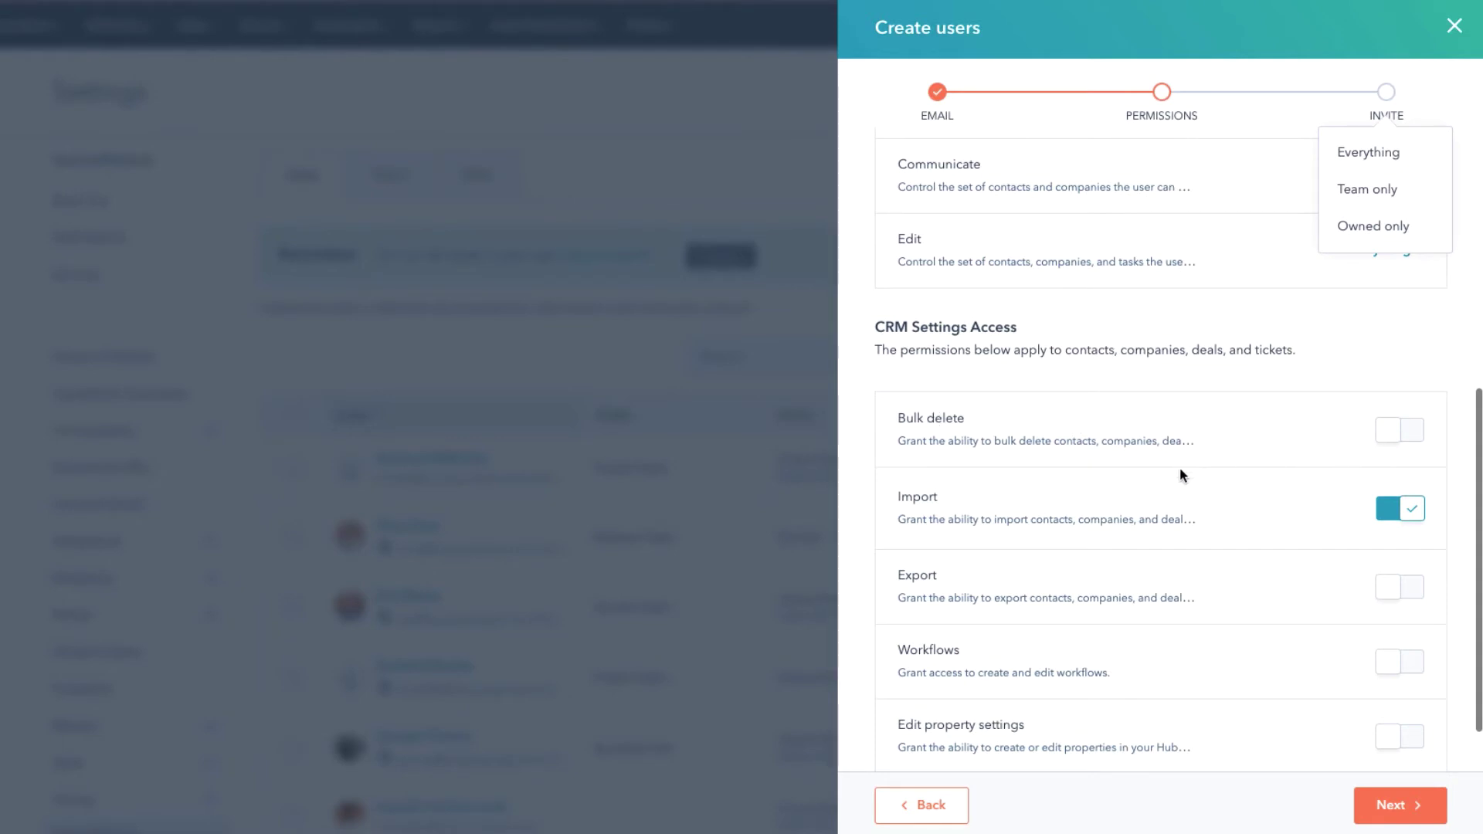
scroll(1174, 467, "down", 1)
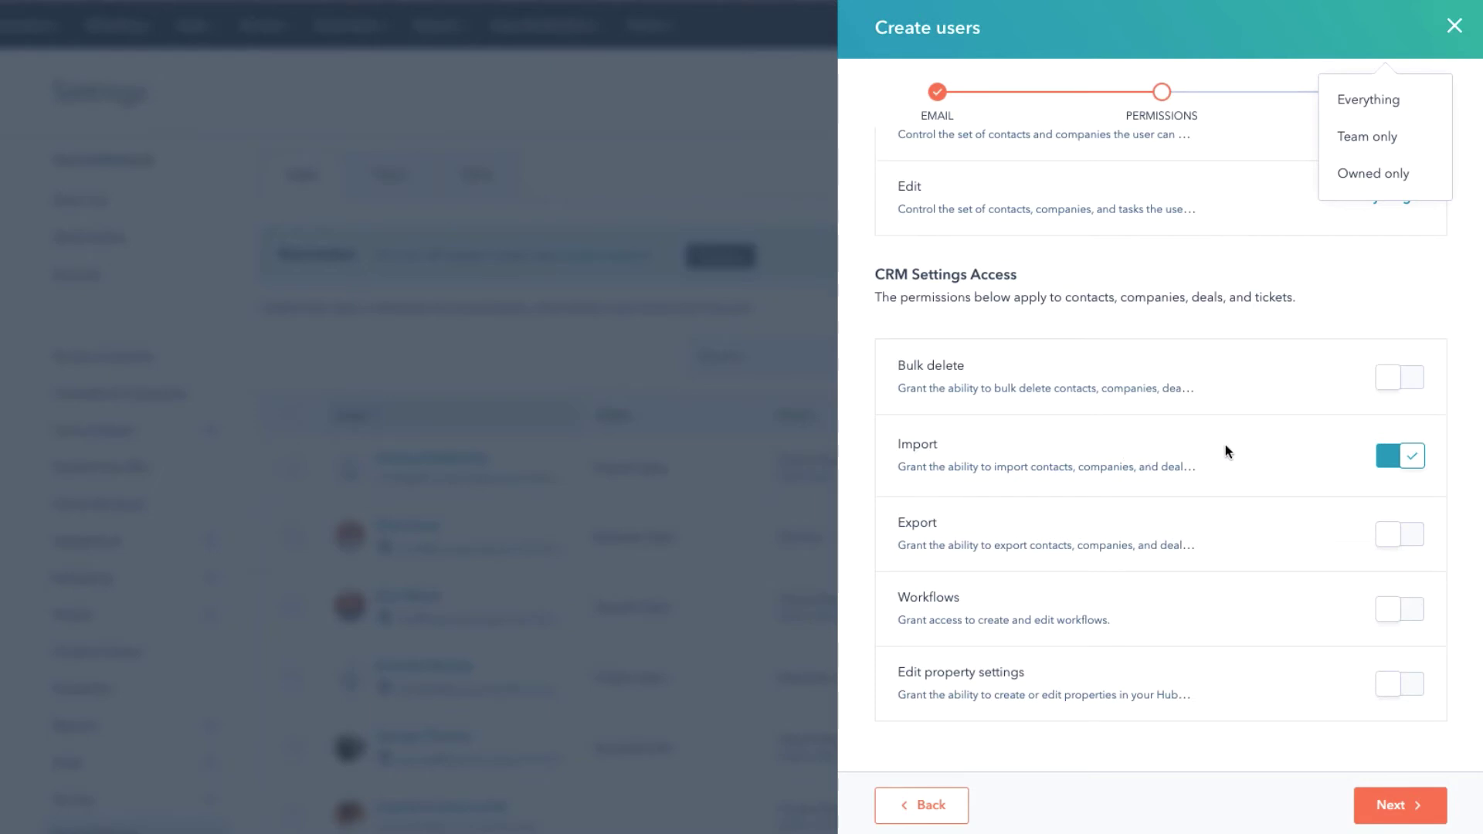
scroll(1225, 451, "down", 1)
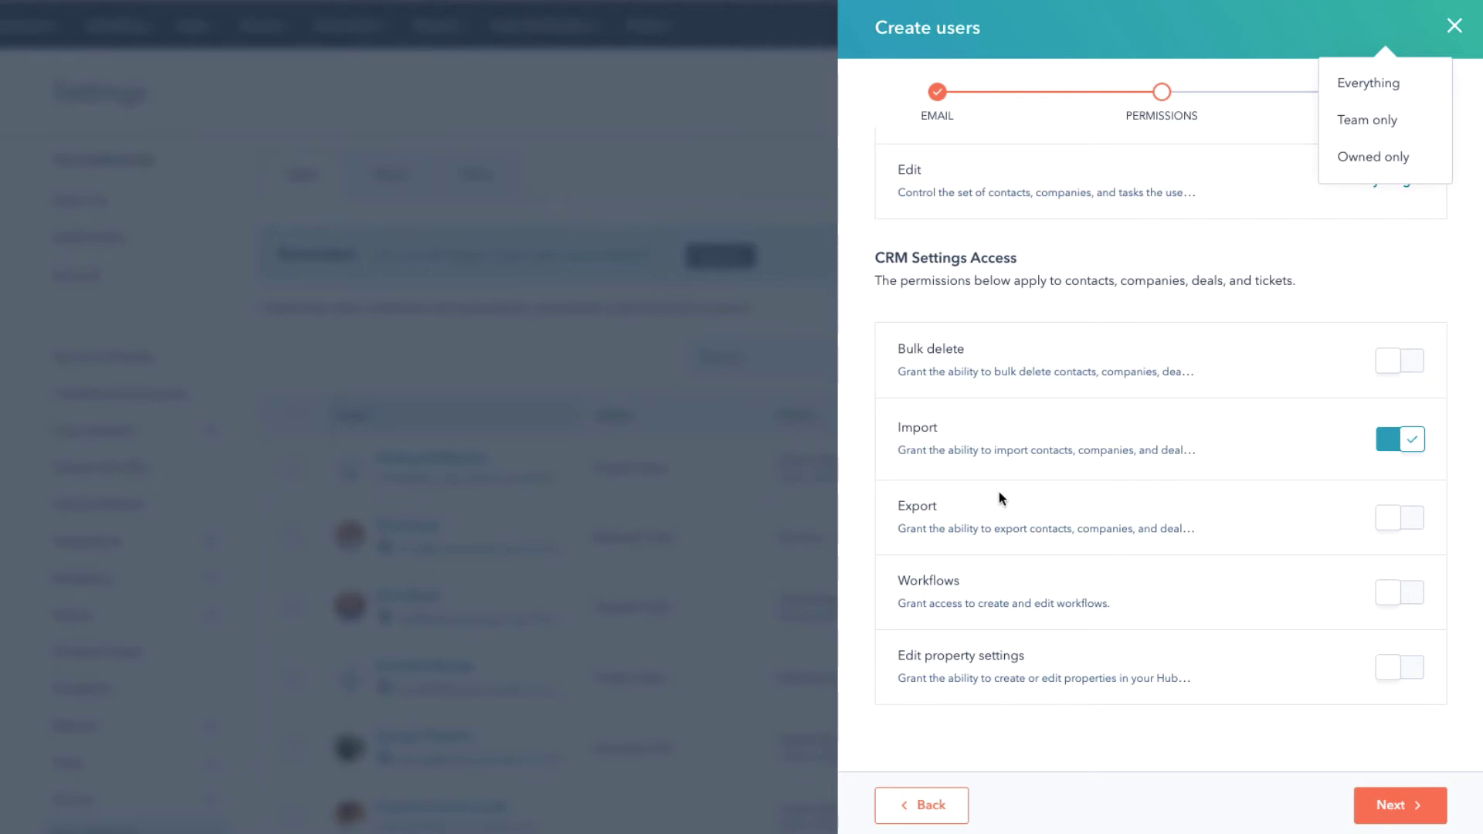
scroll(1002, 487, "up", 7)
left_click(1085, 456)
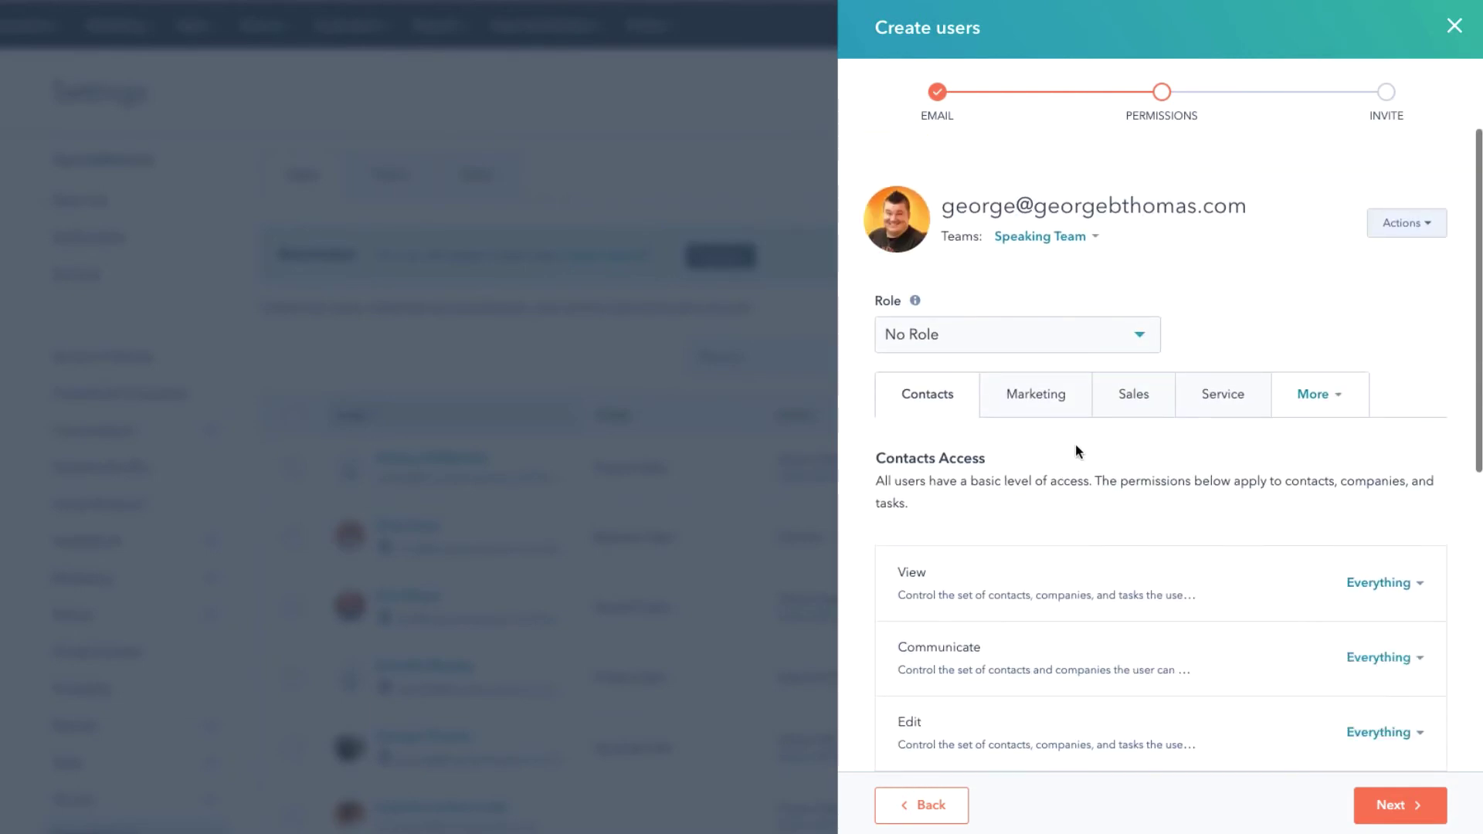
Review the new user's Marketing Access permissions from top to bottom.
left_click(1044, 407)
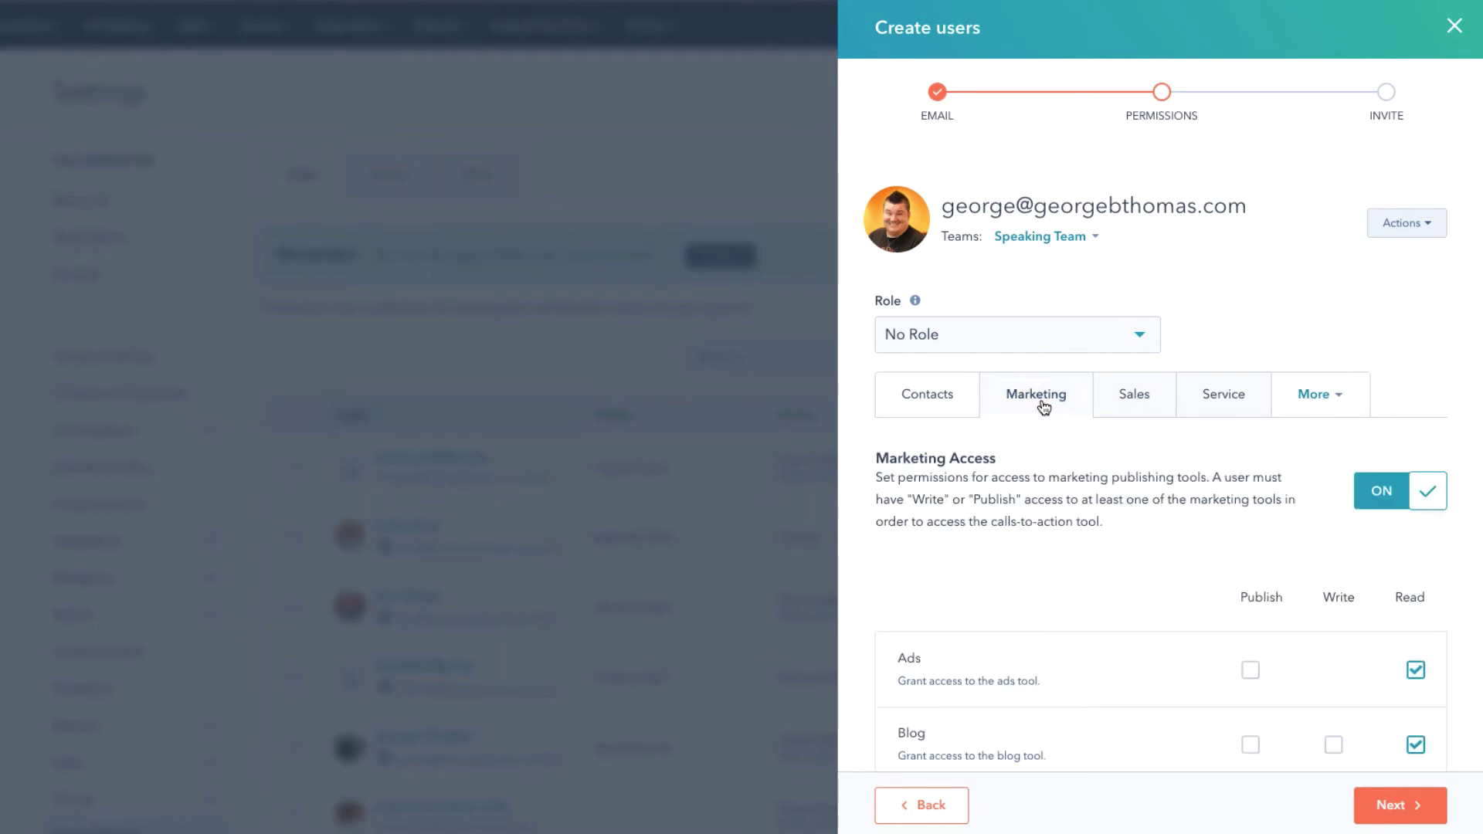
scroll(1047, 490, "down", 3)
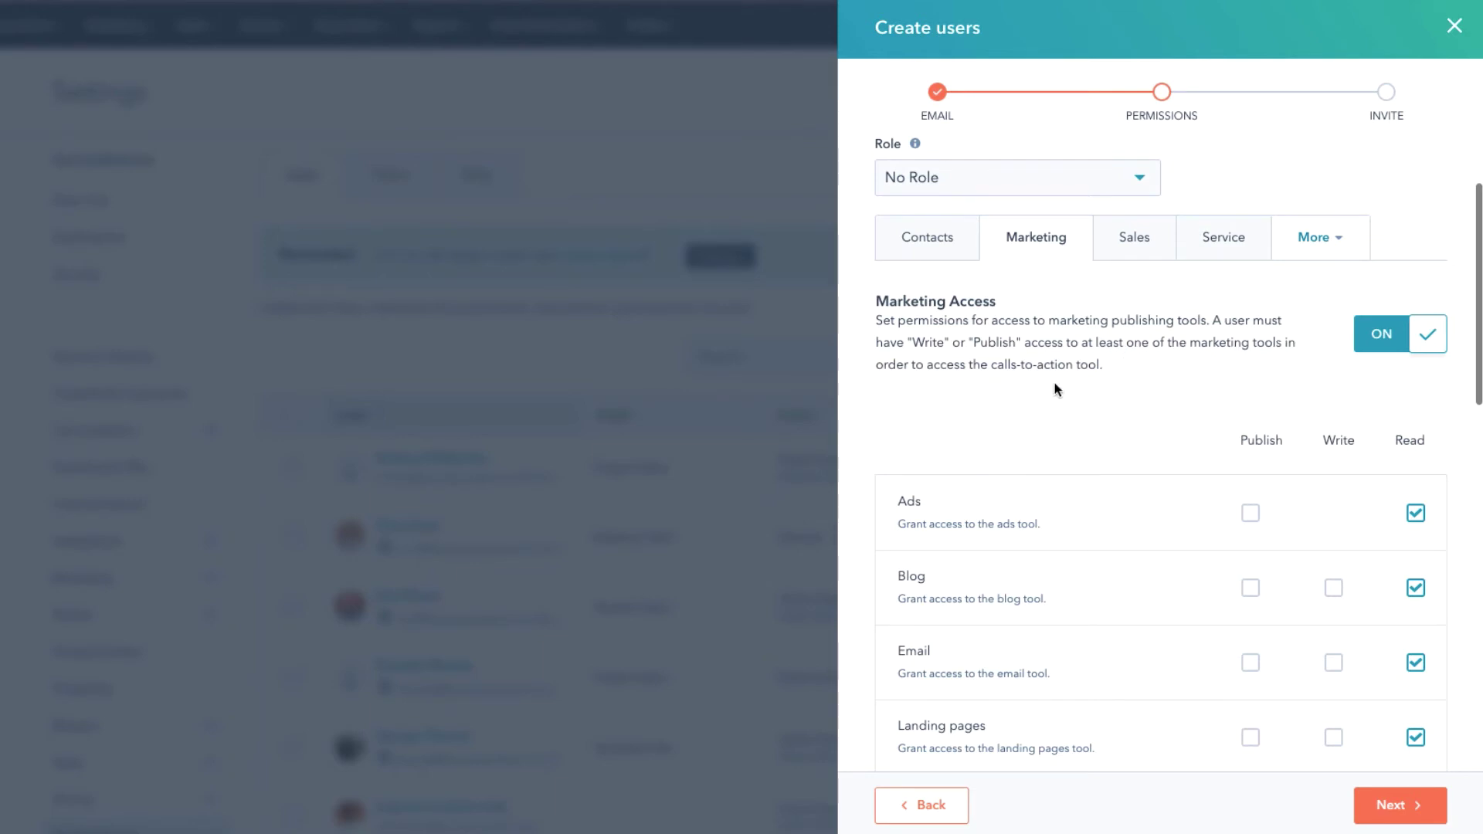
scroll(1125, 402, "down", 3)
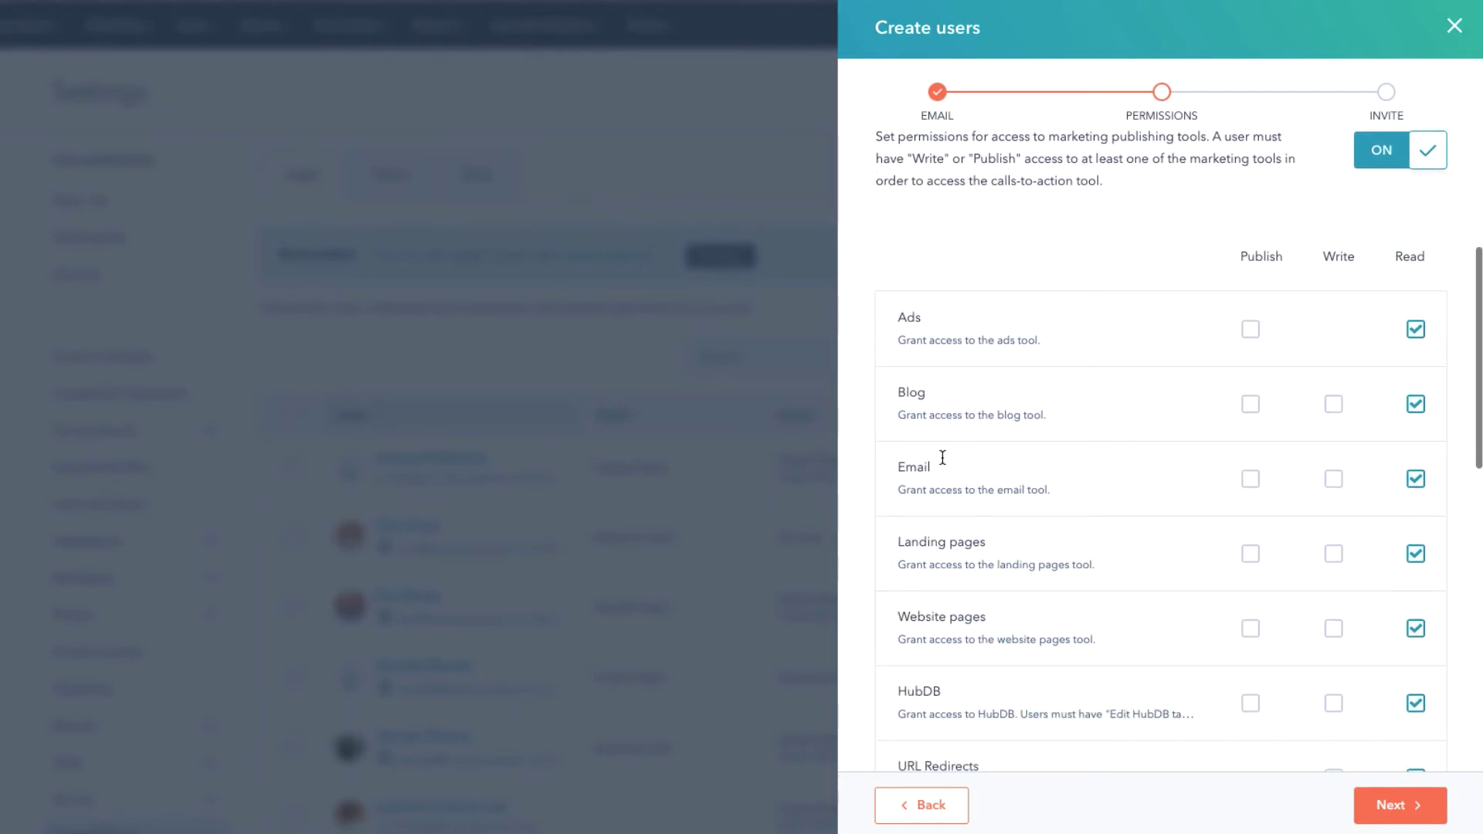
scroll(1002, 558, "down", 3)
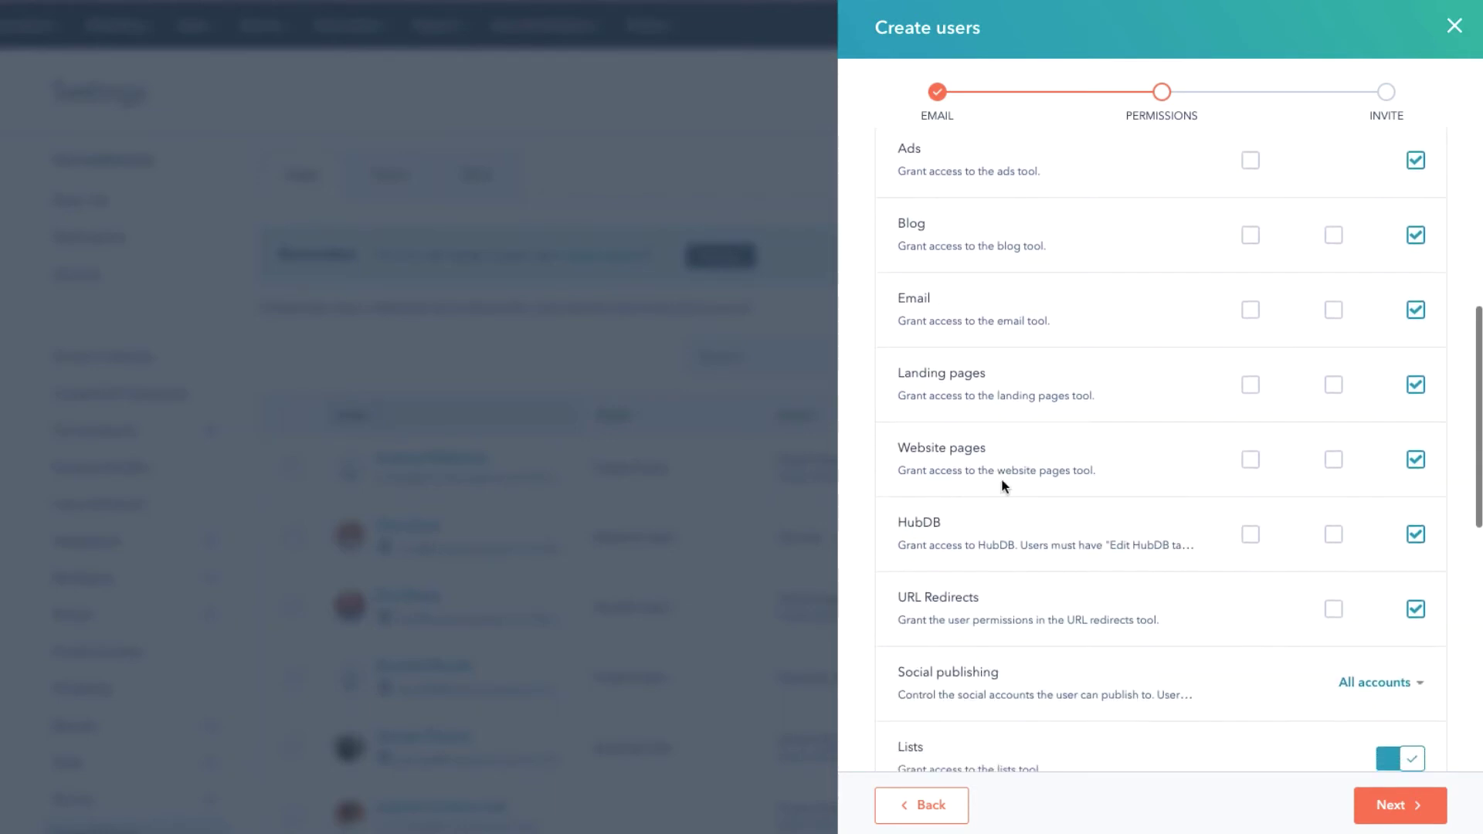
scroll(1008, 516, "down", 1)
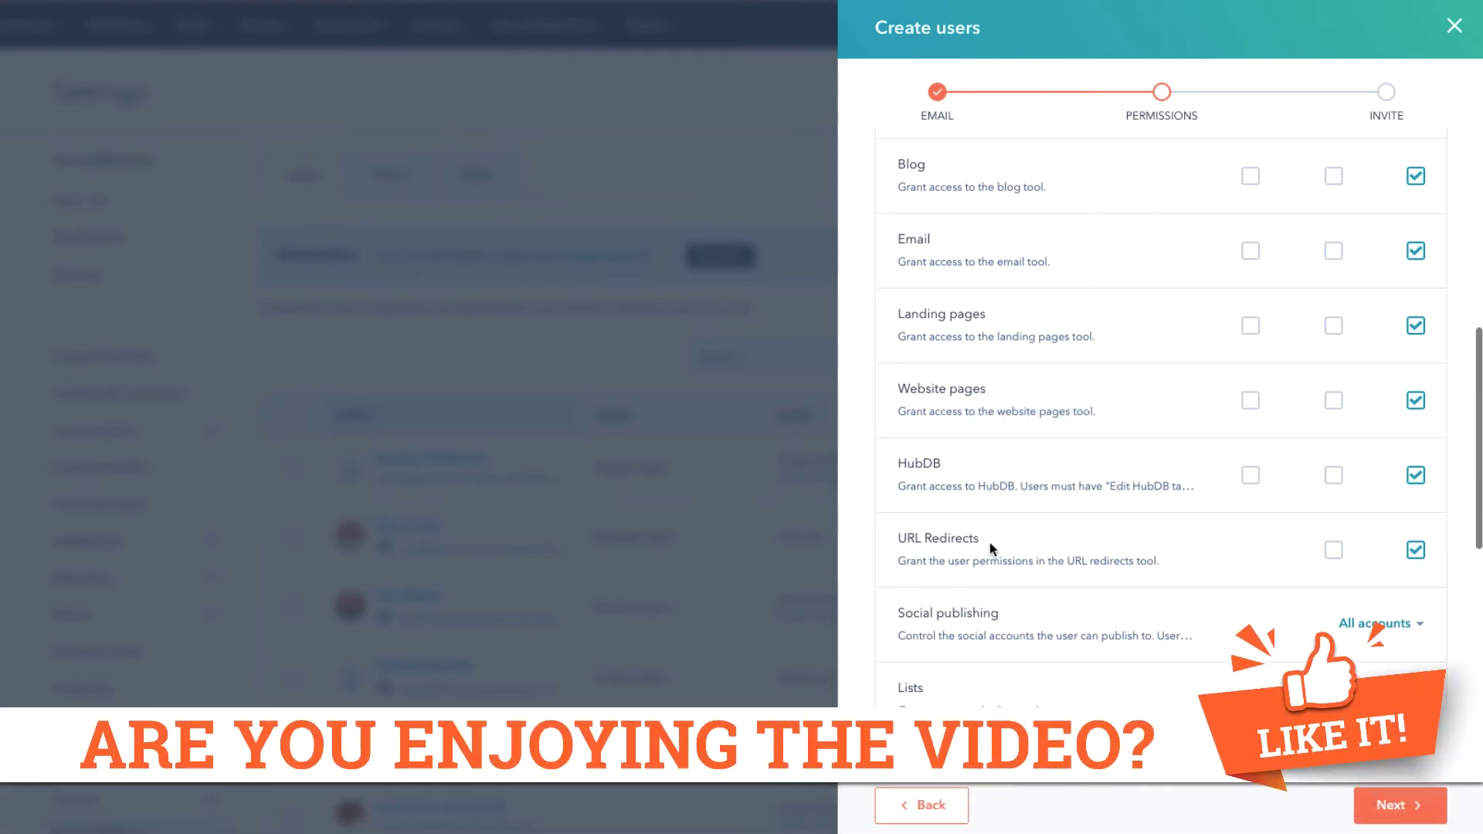
scroll(989, 543, "down", 1)
scroll(987, 546, "down", 1)
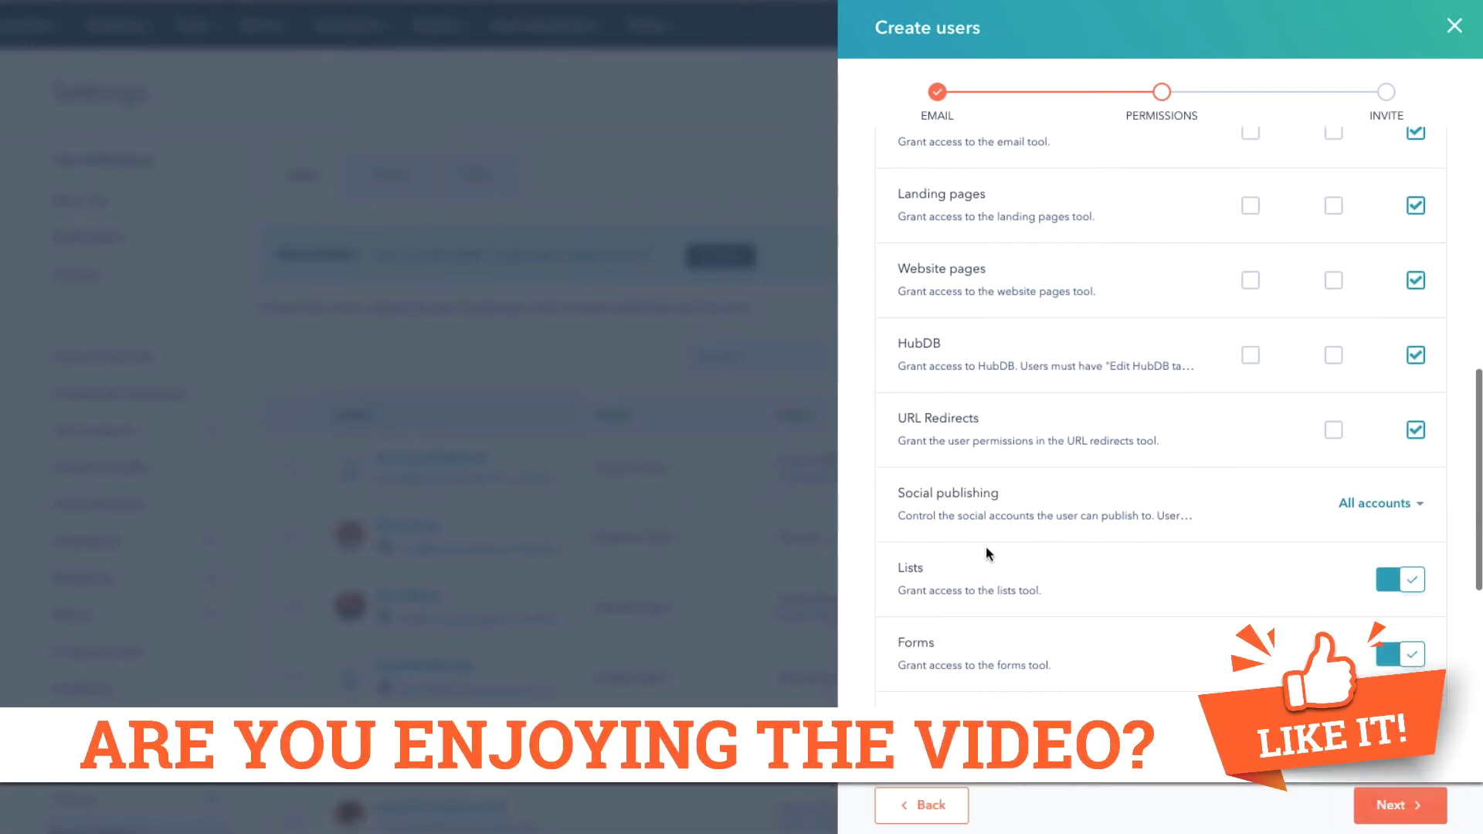
scroll(984, 553, "up", 2)
scroll(1052, 447, "up", 5)
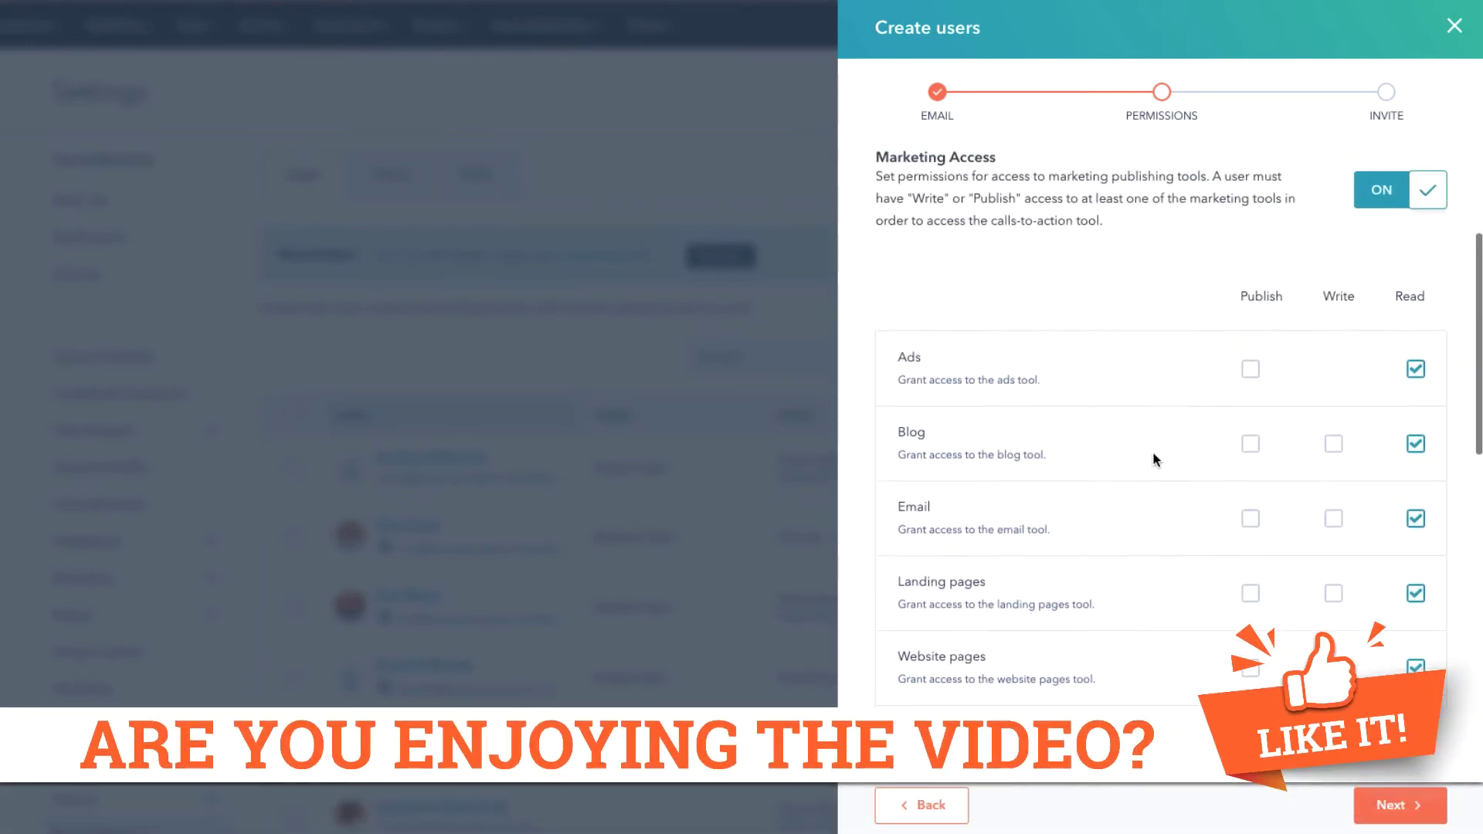
scroll(1146, 638, "down", 8)
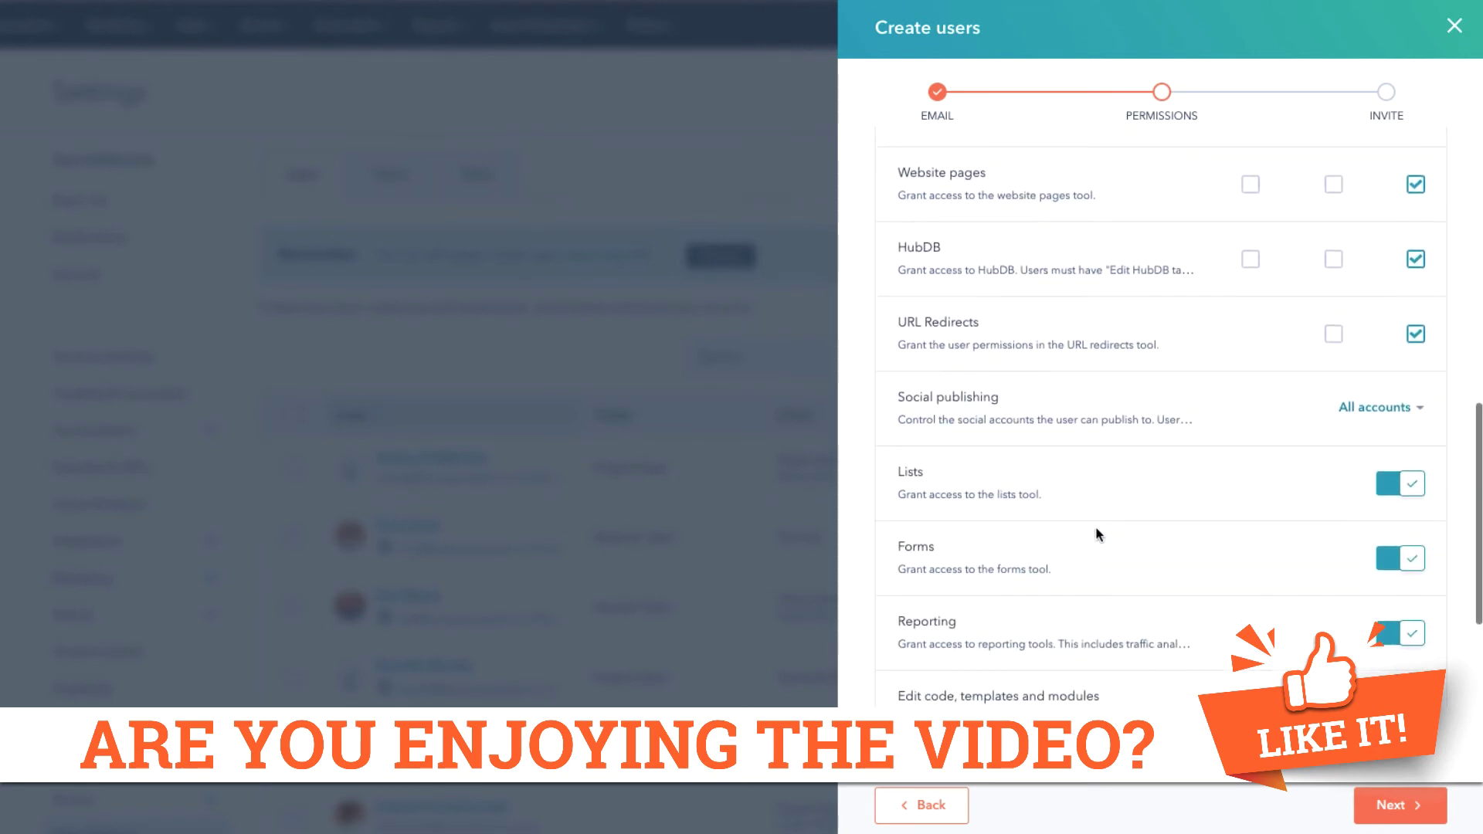
scroll(971, 478, "down", 1)
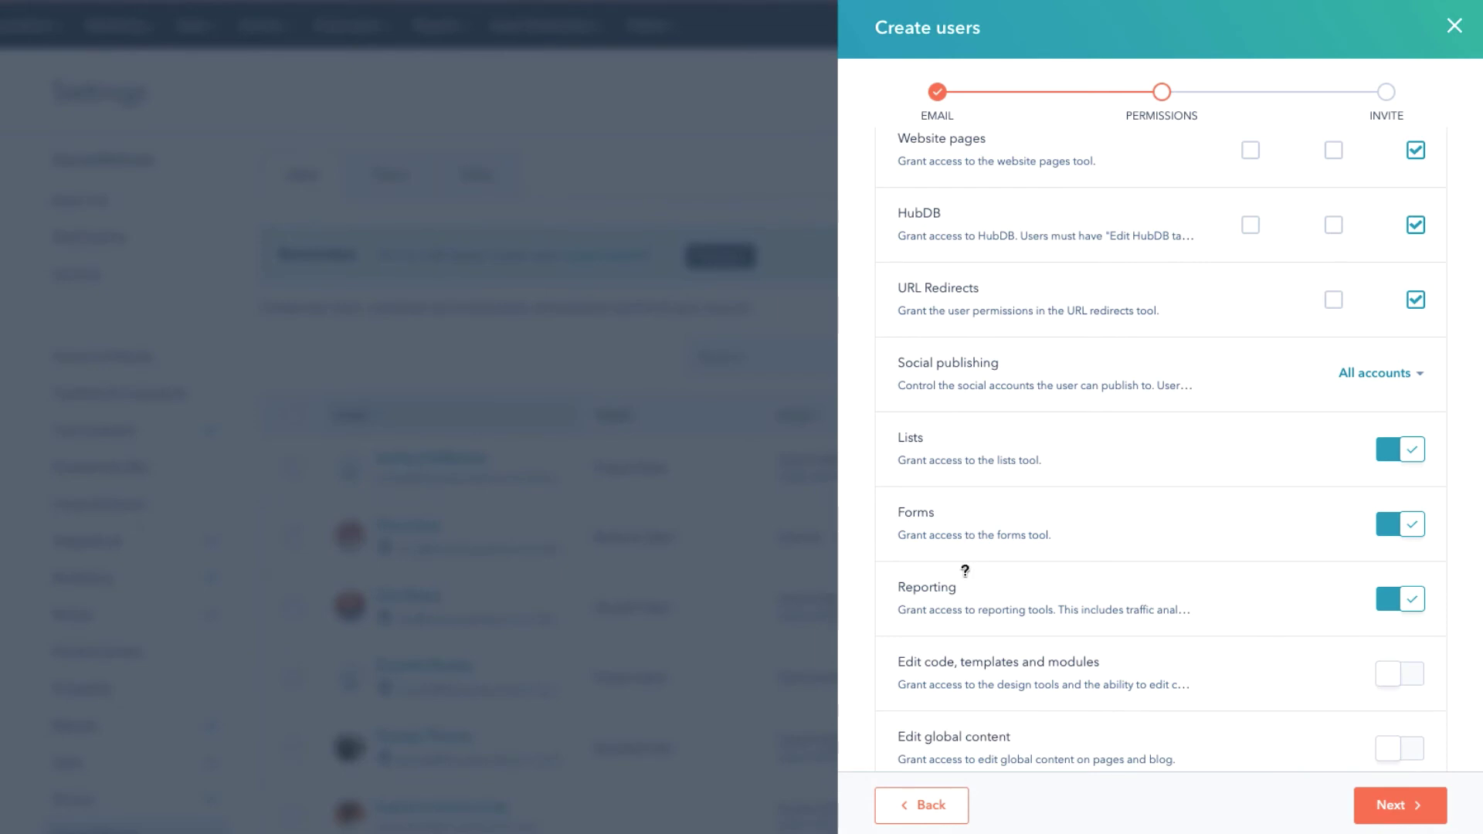
scroll(975, 607, "down", 1)
scroll(977, 614, "down", 2)
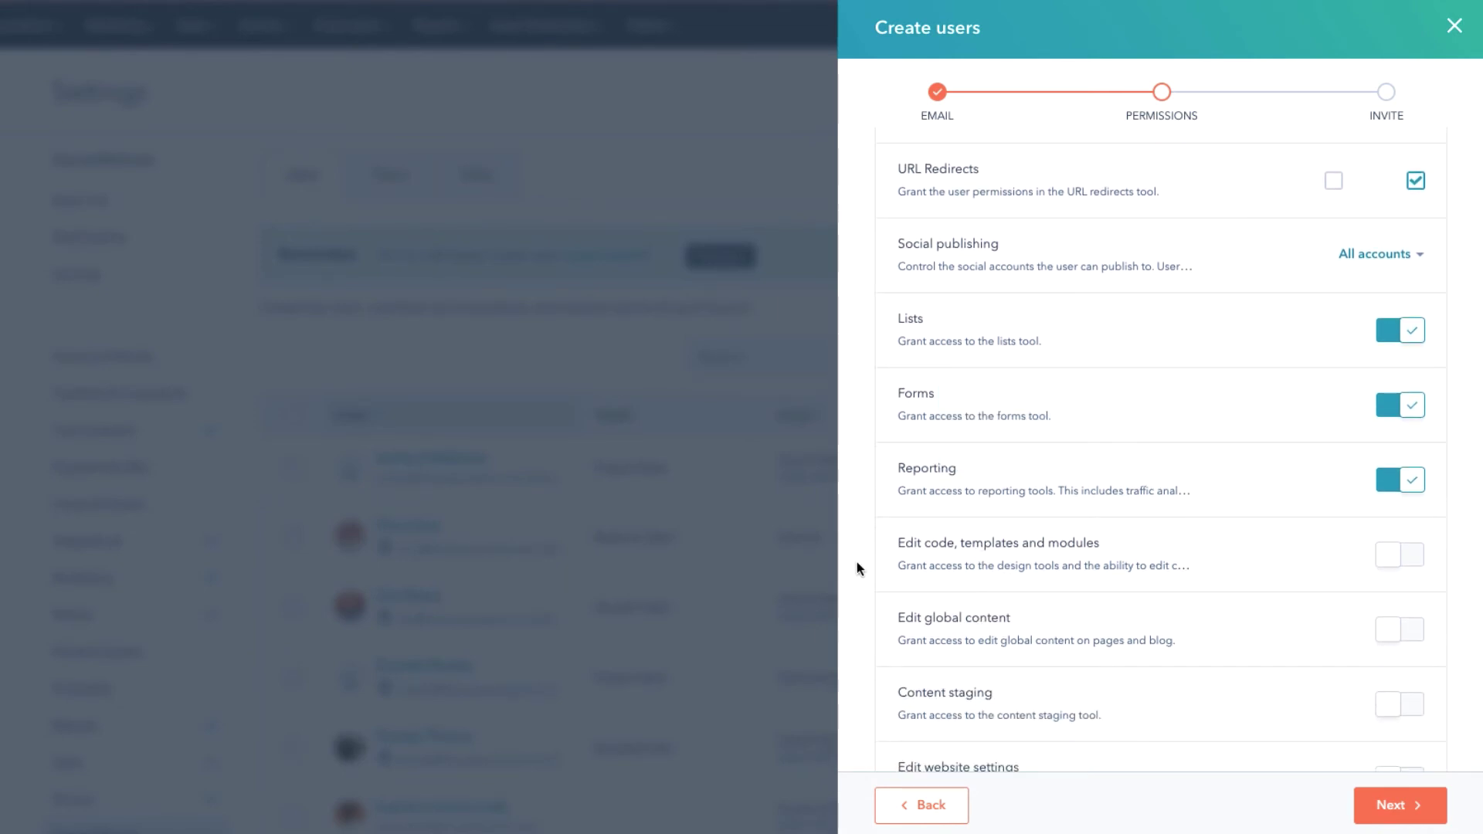
scroll(856, 563, "down", 3)
scroll(857, 562, "down", 2)
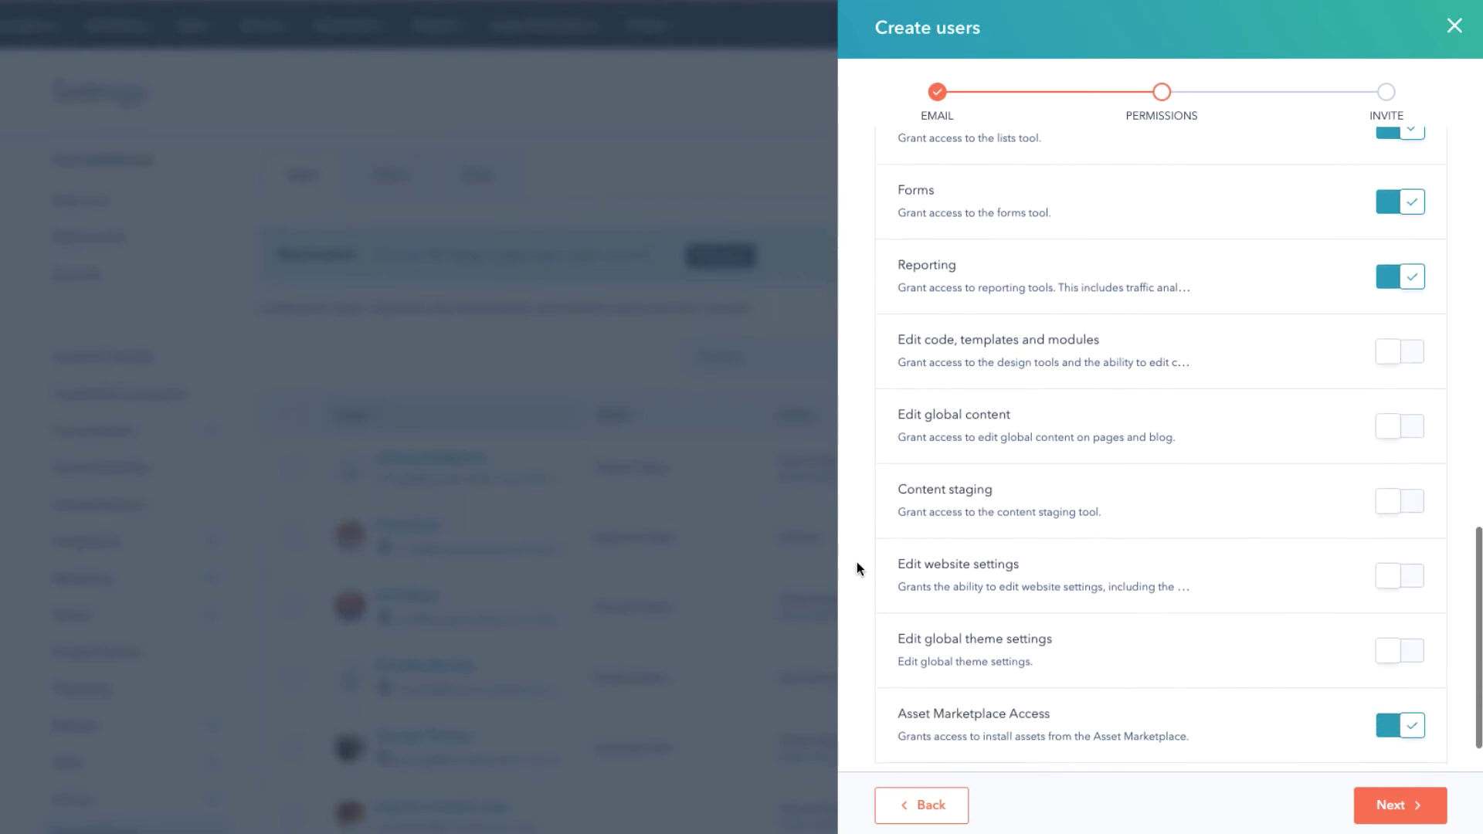
scroll(856, 562, "down", 1)
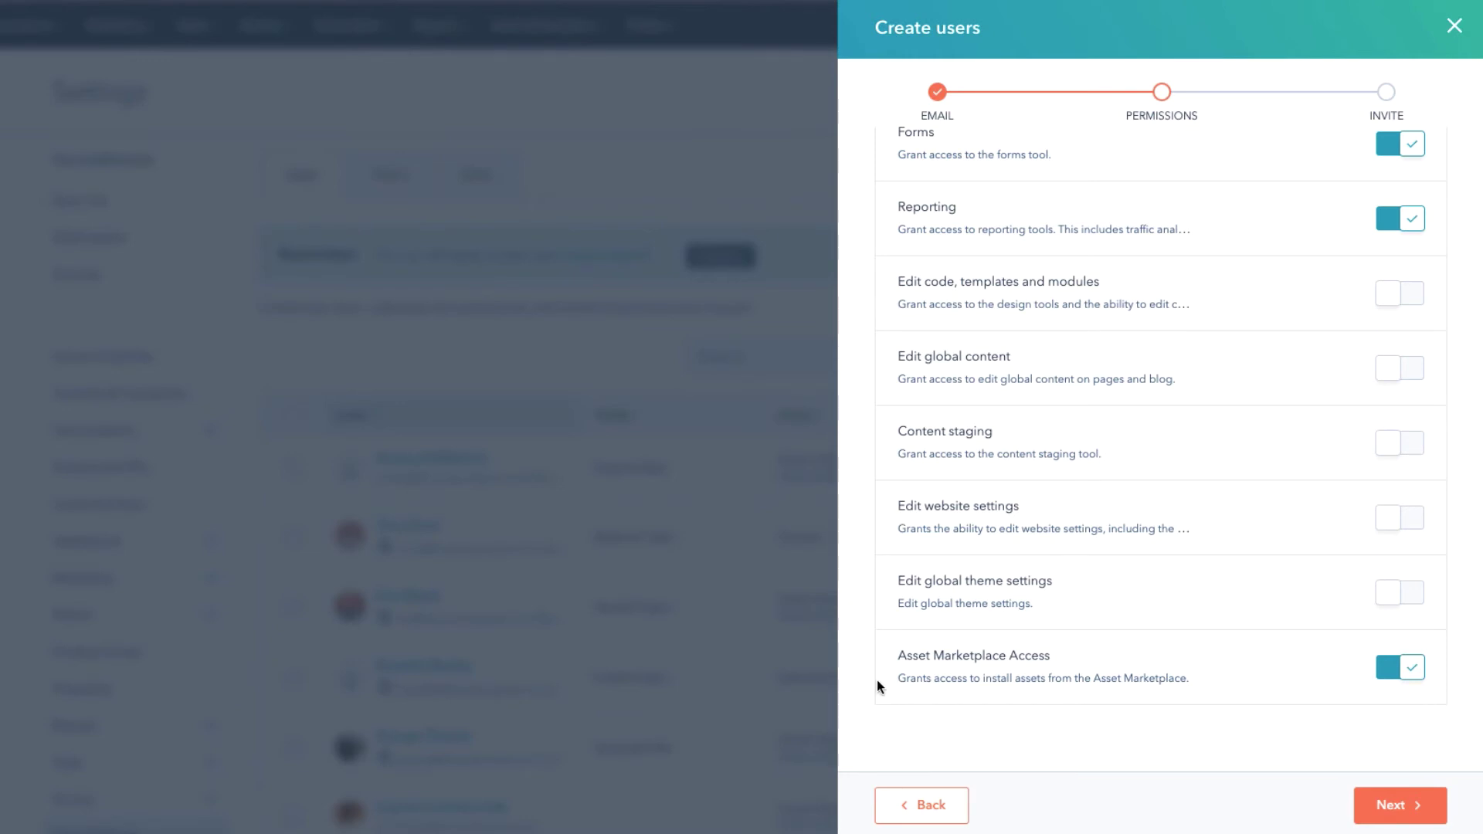
scroll(871, 690, "up", 20)
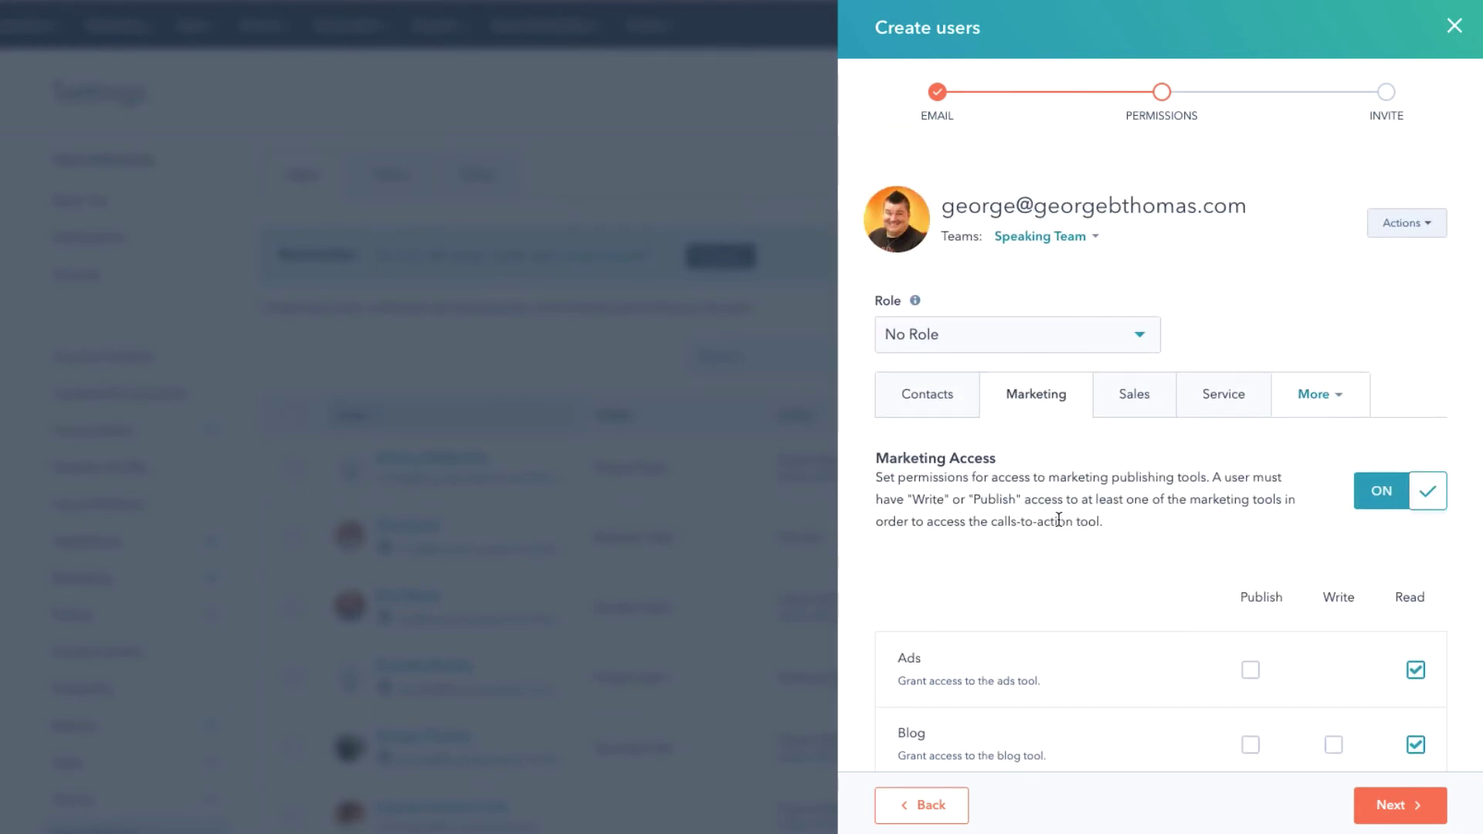
Show the Sales permissions, with deals view and edit at Everything.
left_click(1144, 408)
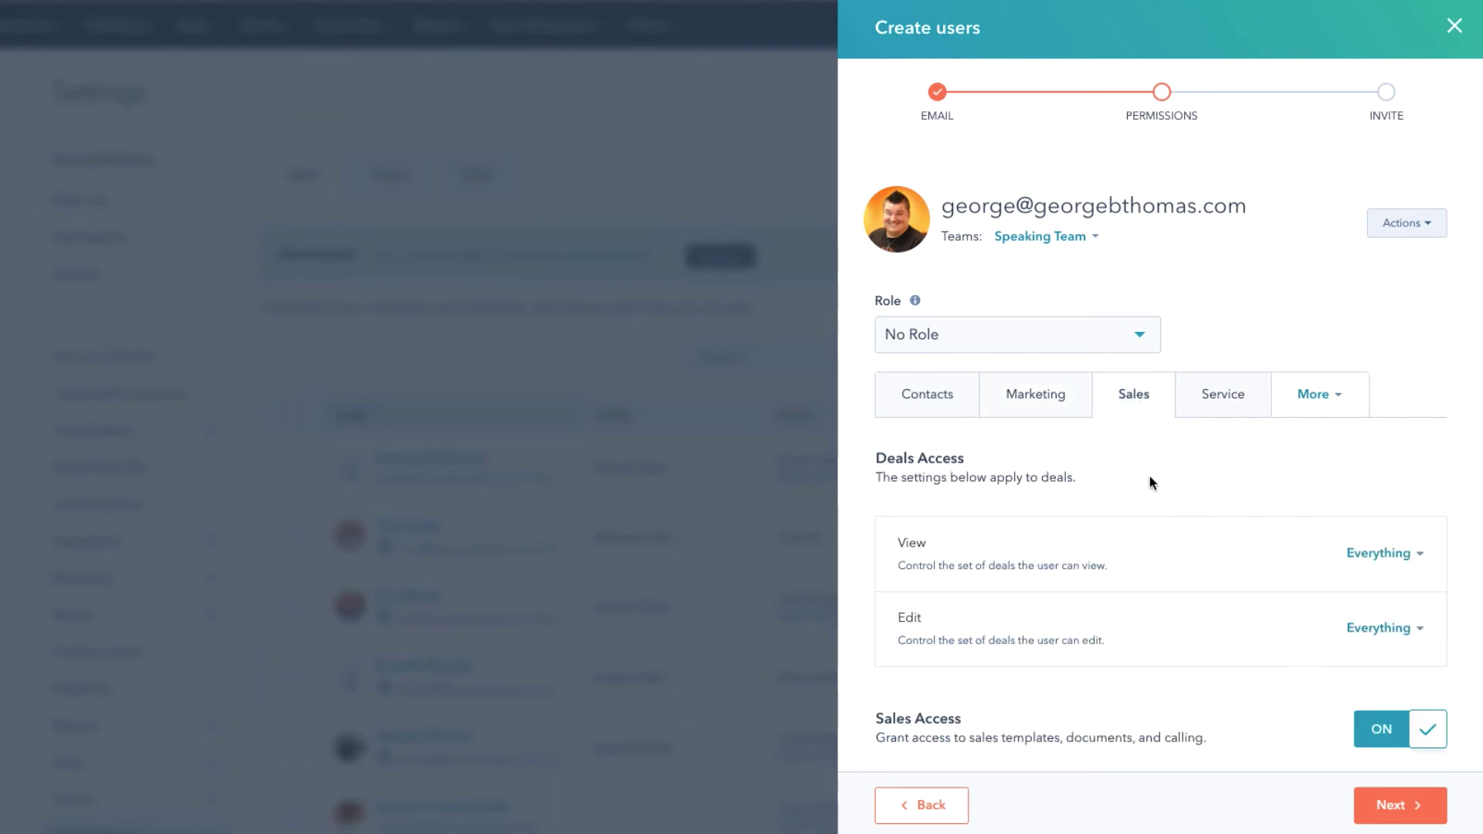
scroll(1150, 476, "down", 2)
scroll(1207, 384, "up", 2)
Show the Service permissions and check the Reports, Partner and Admin categories.
left_click(1234, 400)
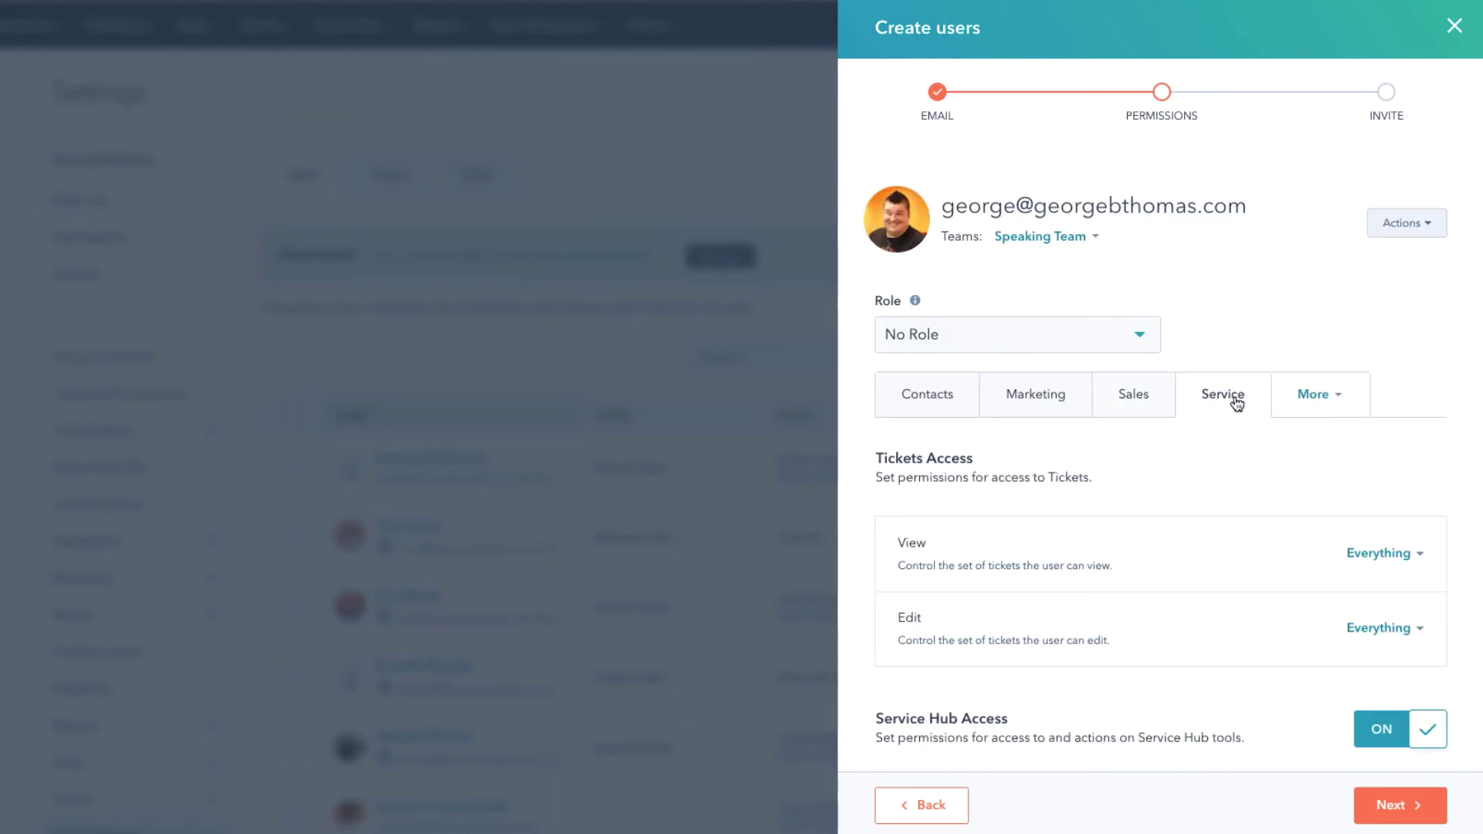
scroll(1198, 502, "down", 1)
scroll(1198, 508, "up", 1)
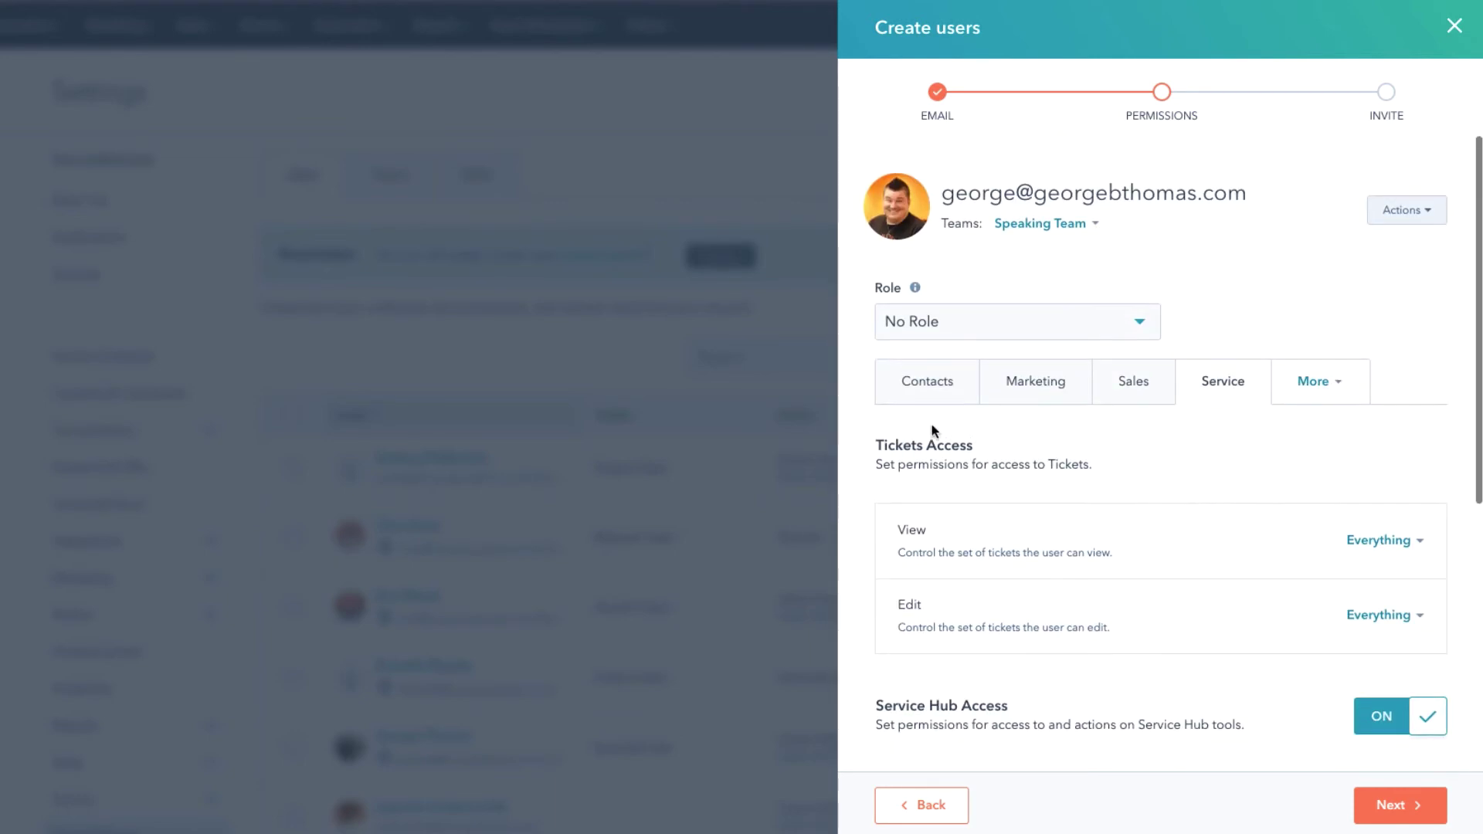
left_click(1347, 390)
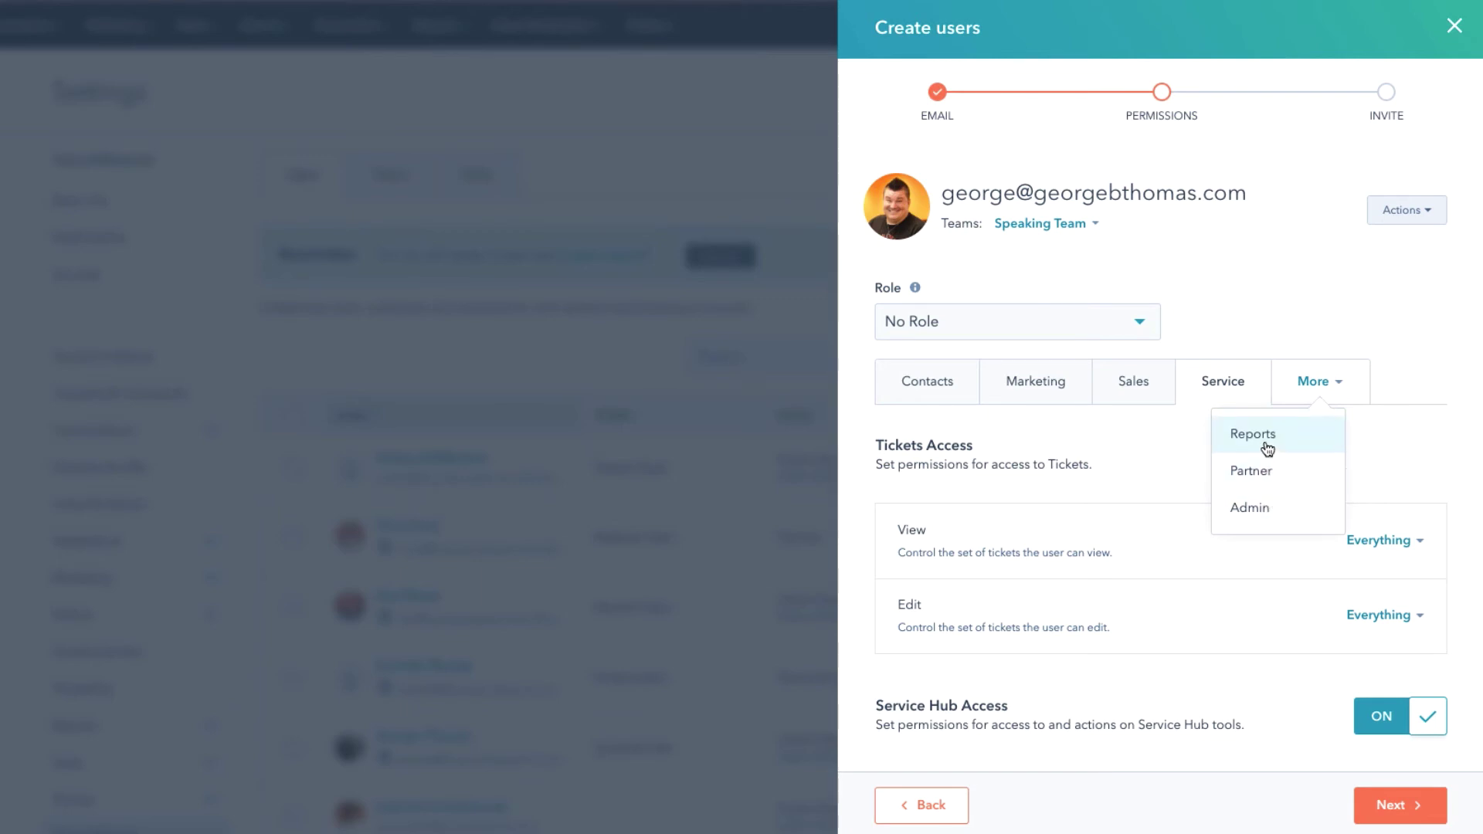
left_click(1406, 438)
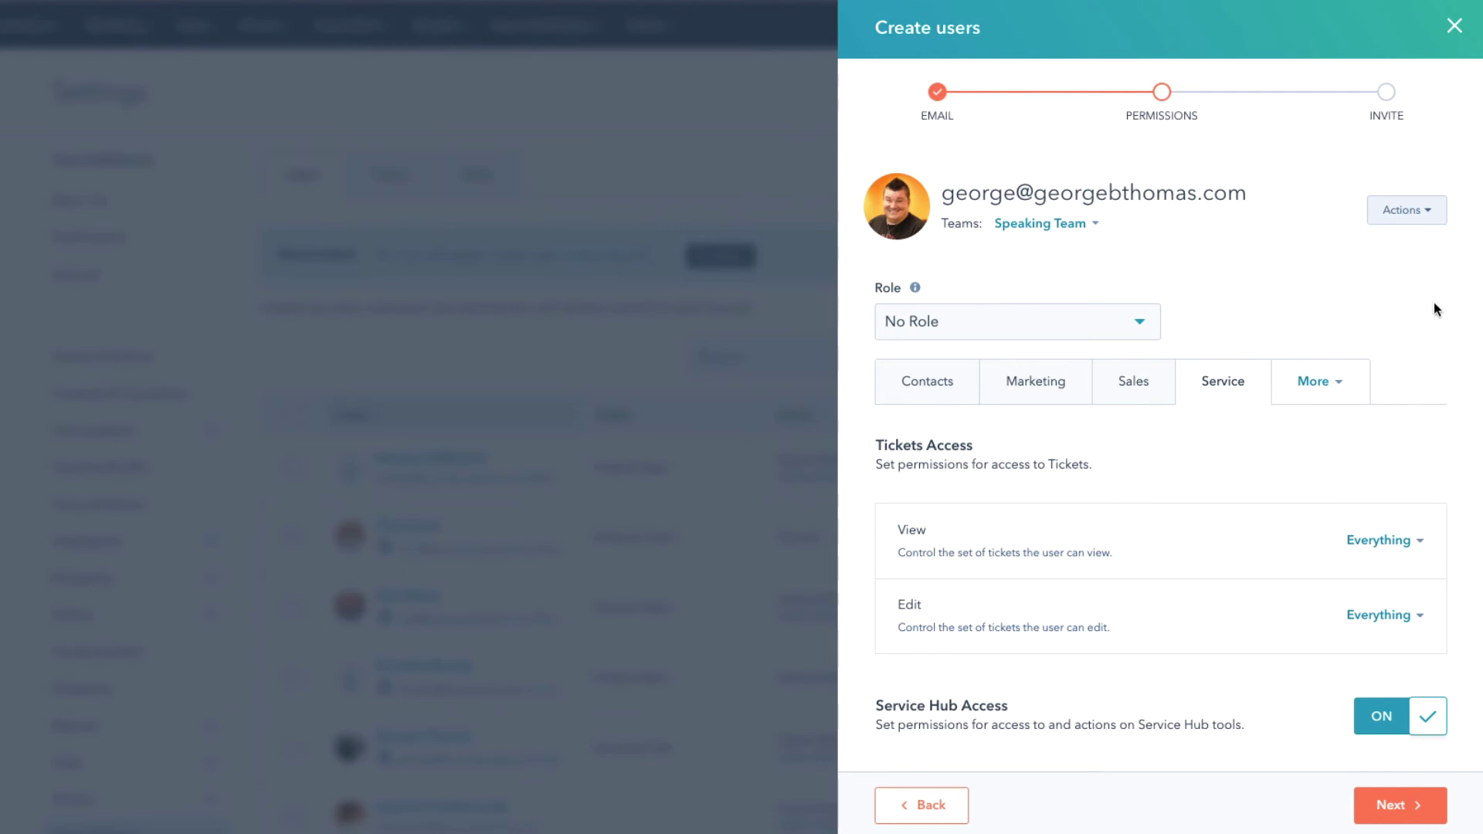
left_click(1429, 216)
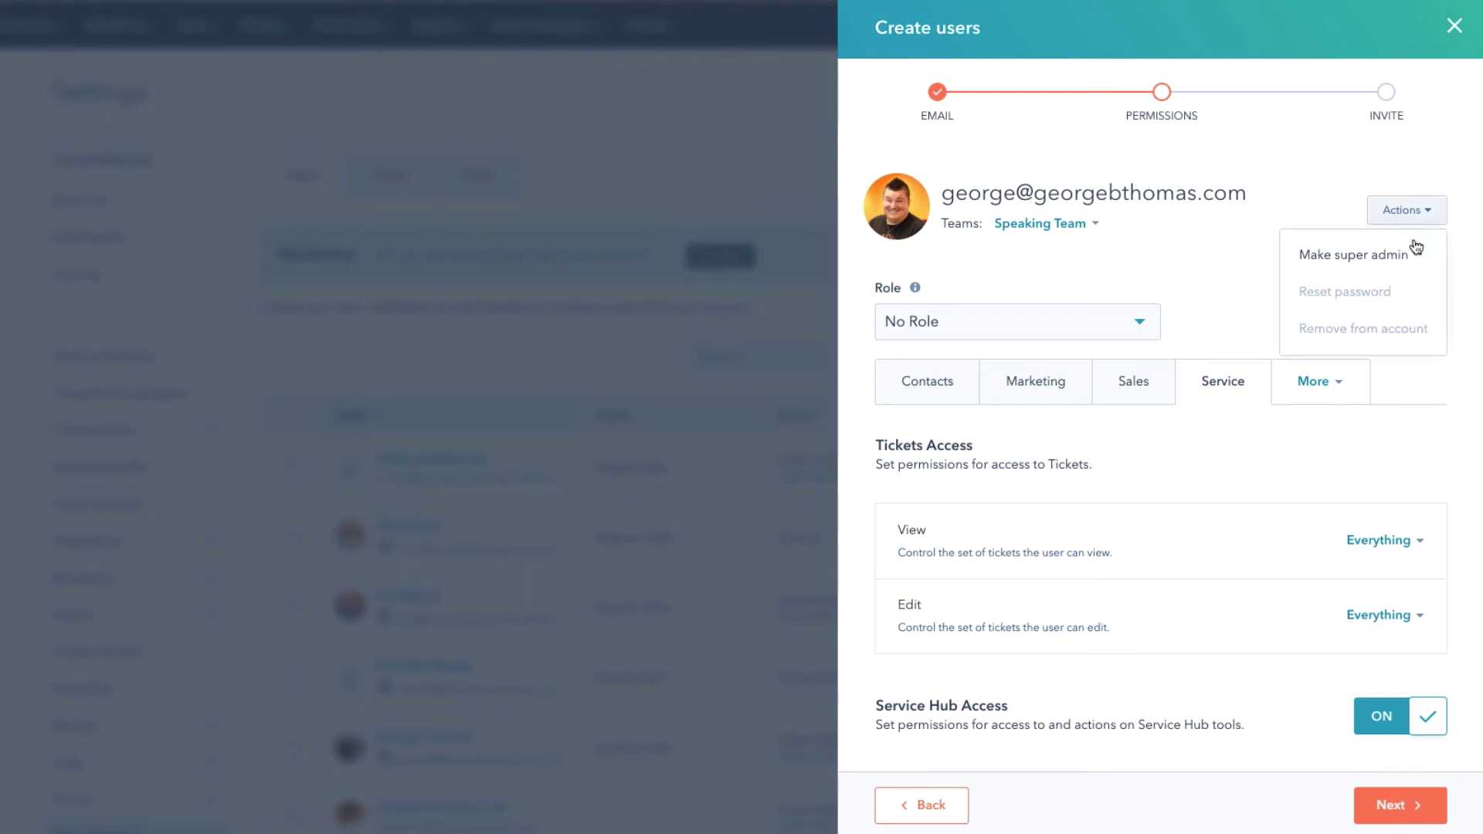
left_click(1225, 263)
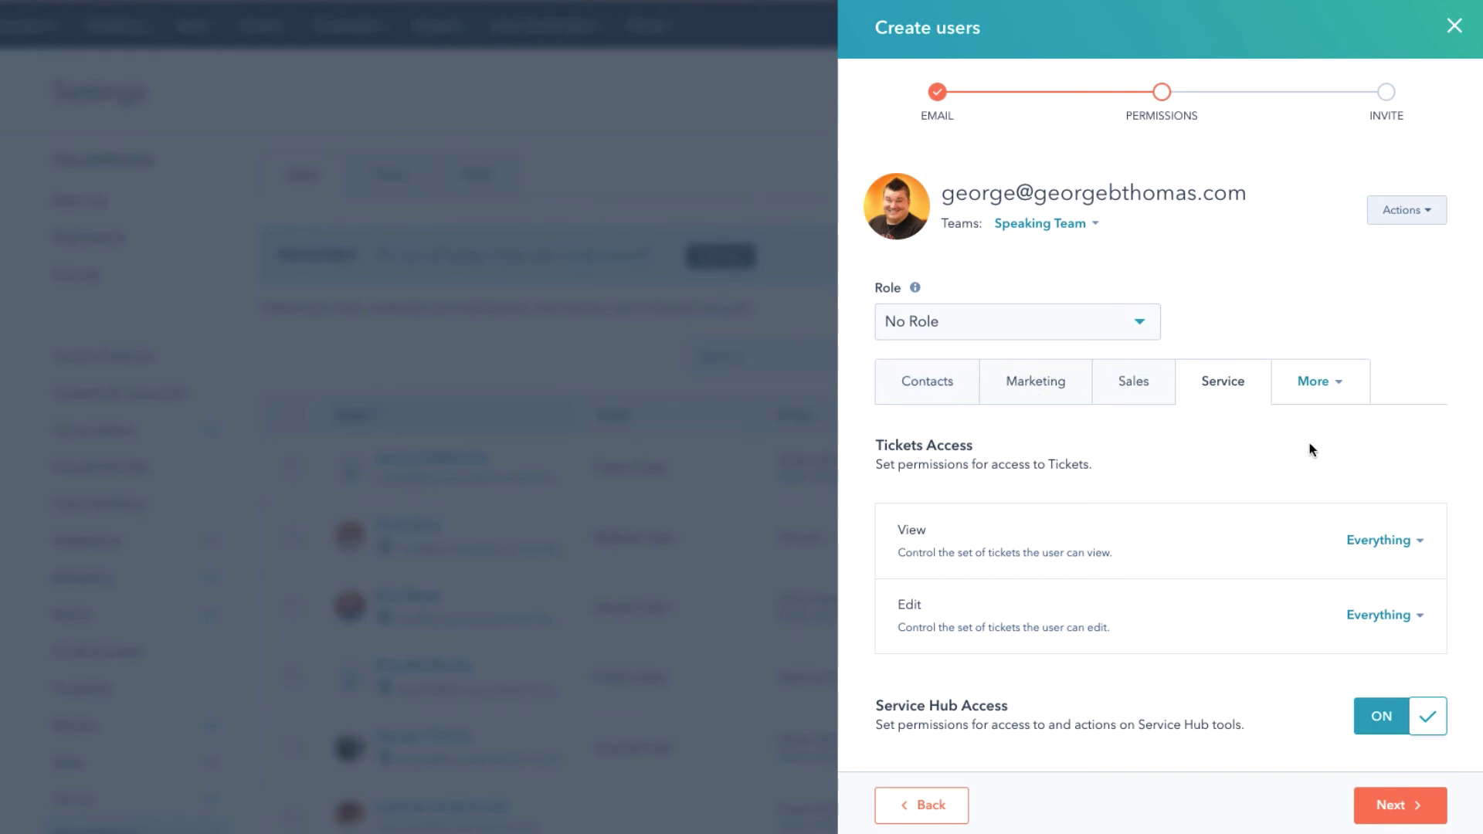
scroll(1236, 454, "down", 5)
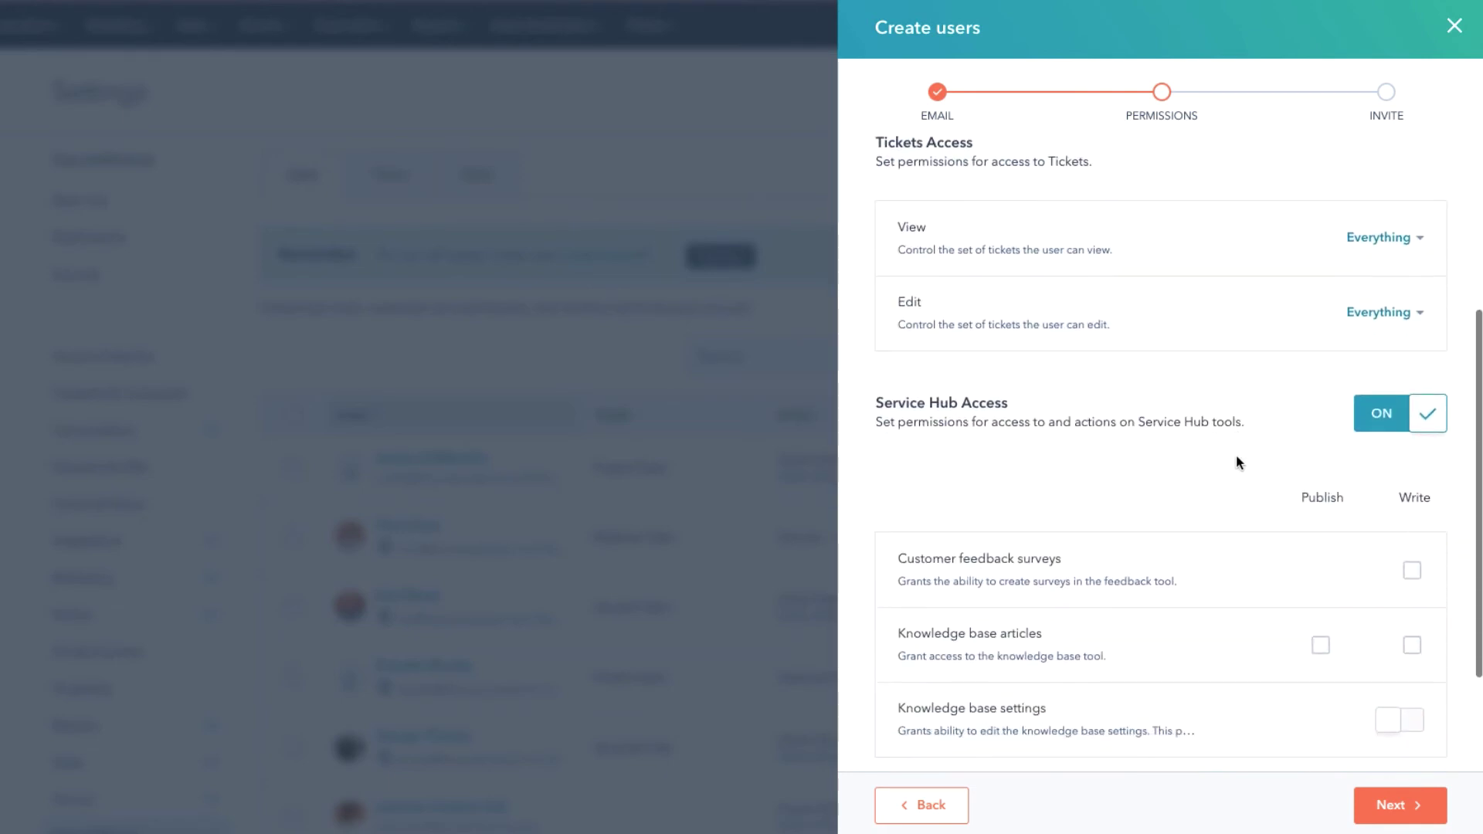
Advance to the Invite step and change the primary team to Sprocket Talk.
left_click(1403, 808)
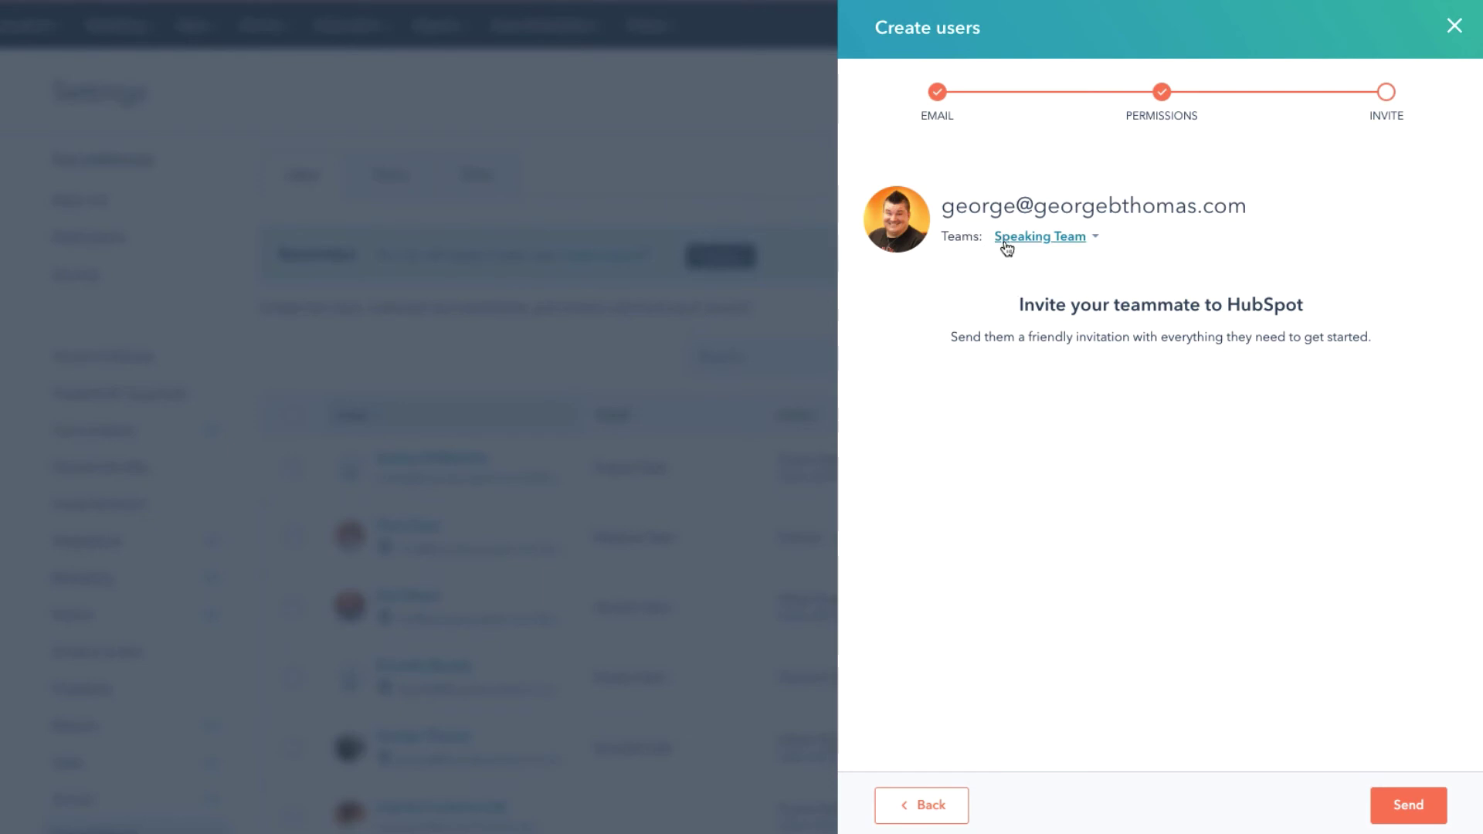
left_click(1096, 241)
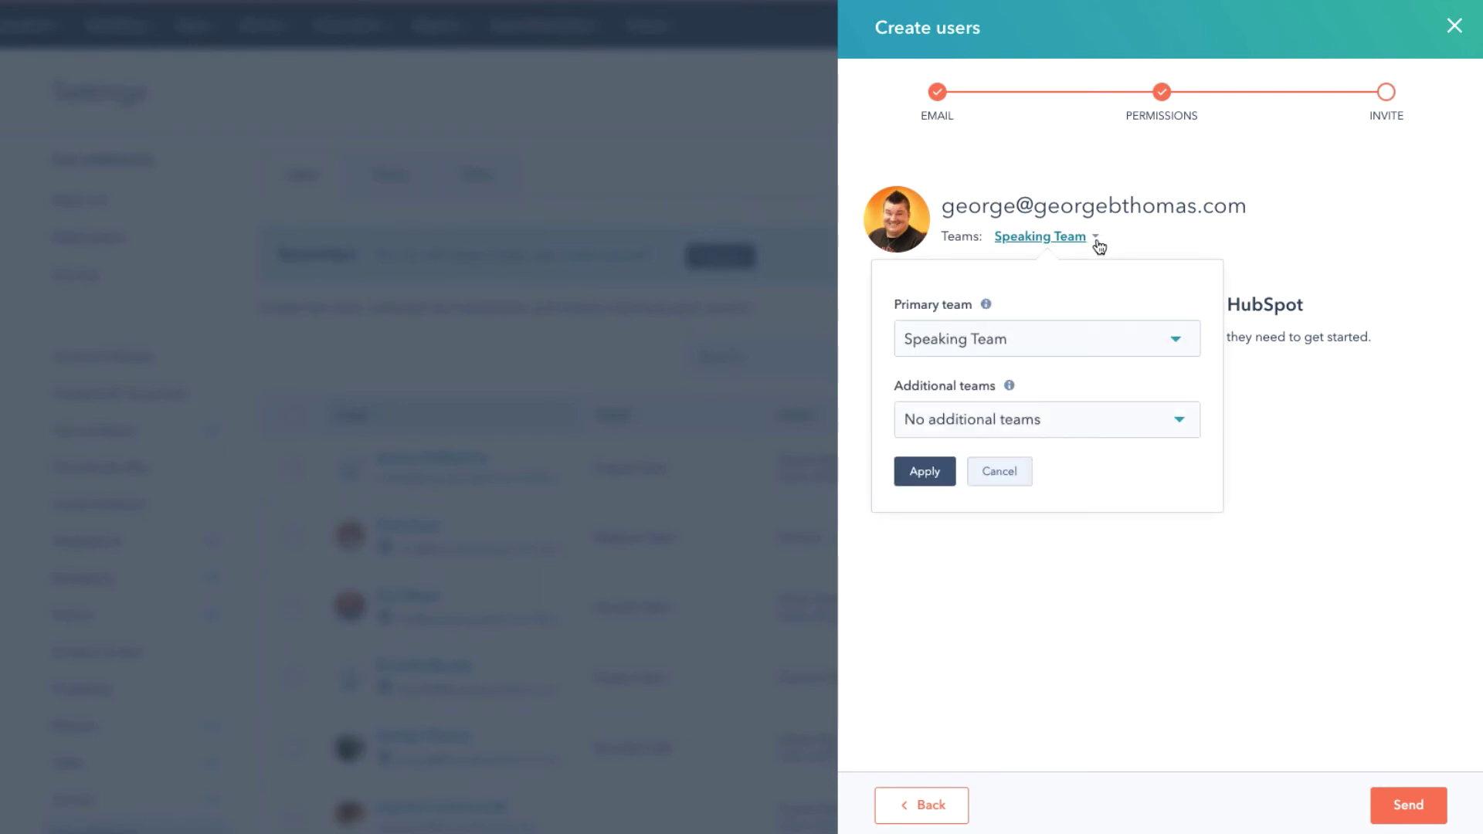
left_click(1174, 338)
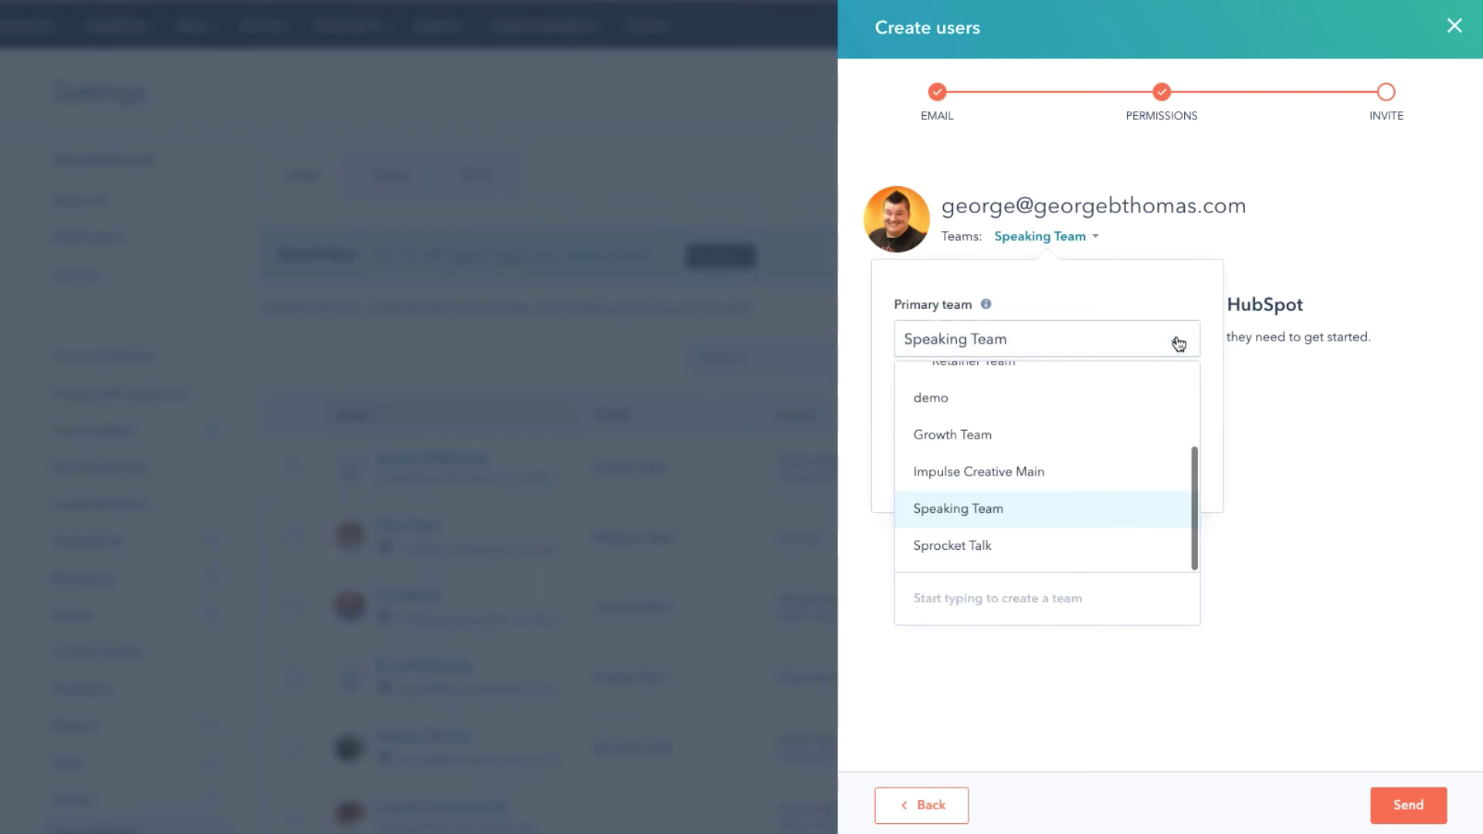
left_click(1005, 546)
left_click(931, 482)
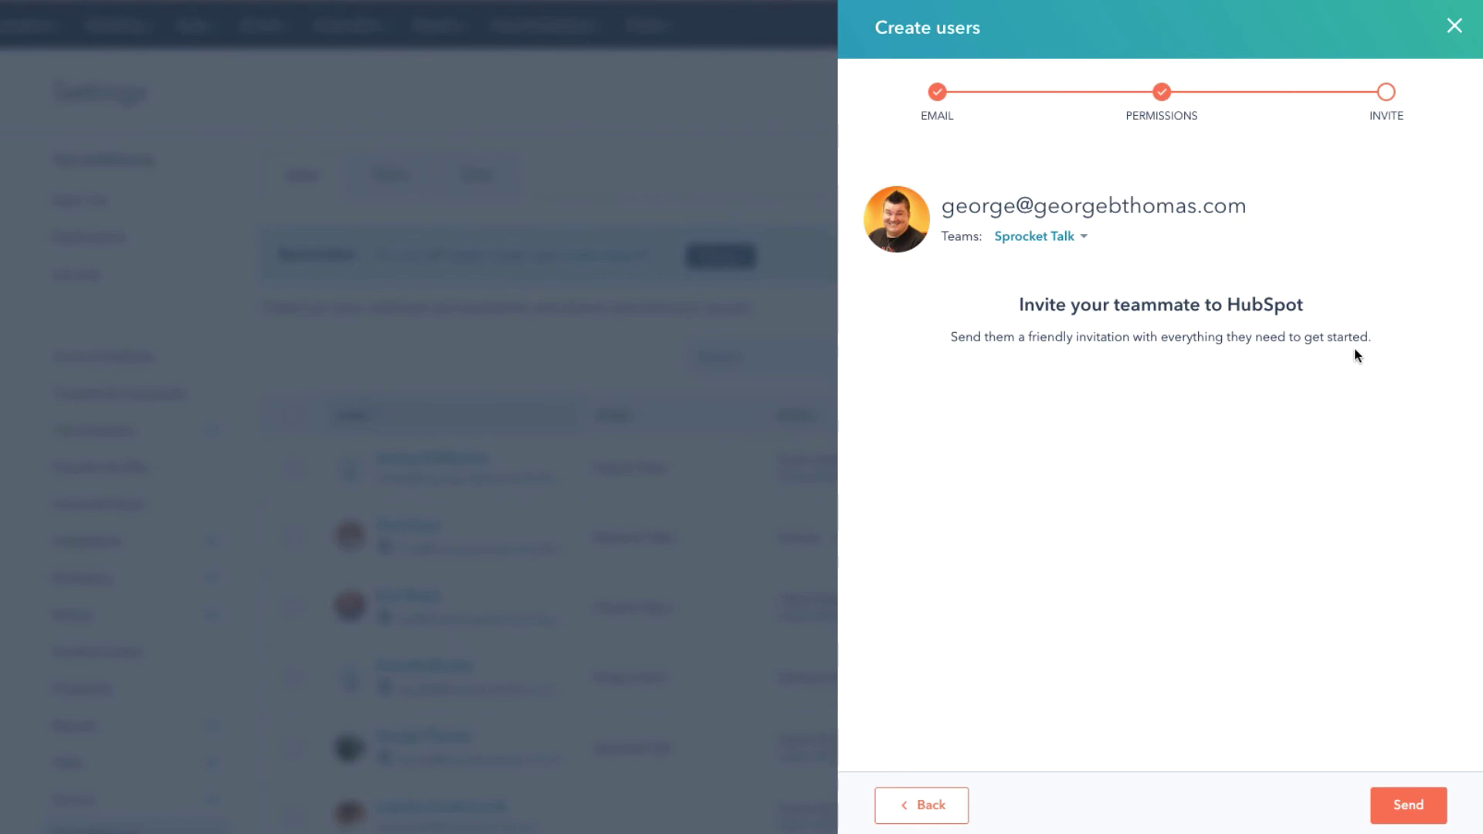
Send the invitation to the new user.
left_click(1402, 803)
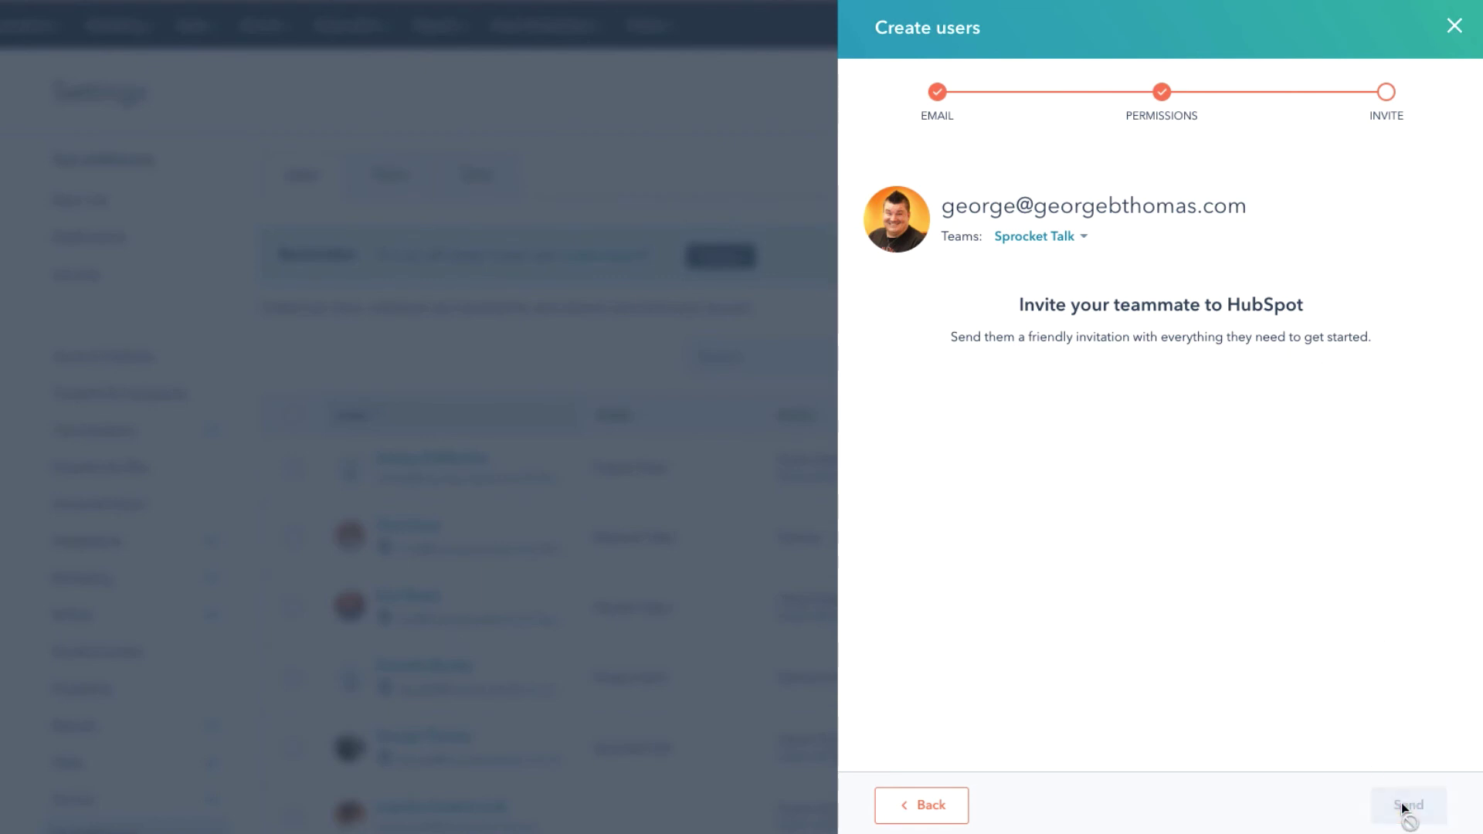